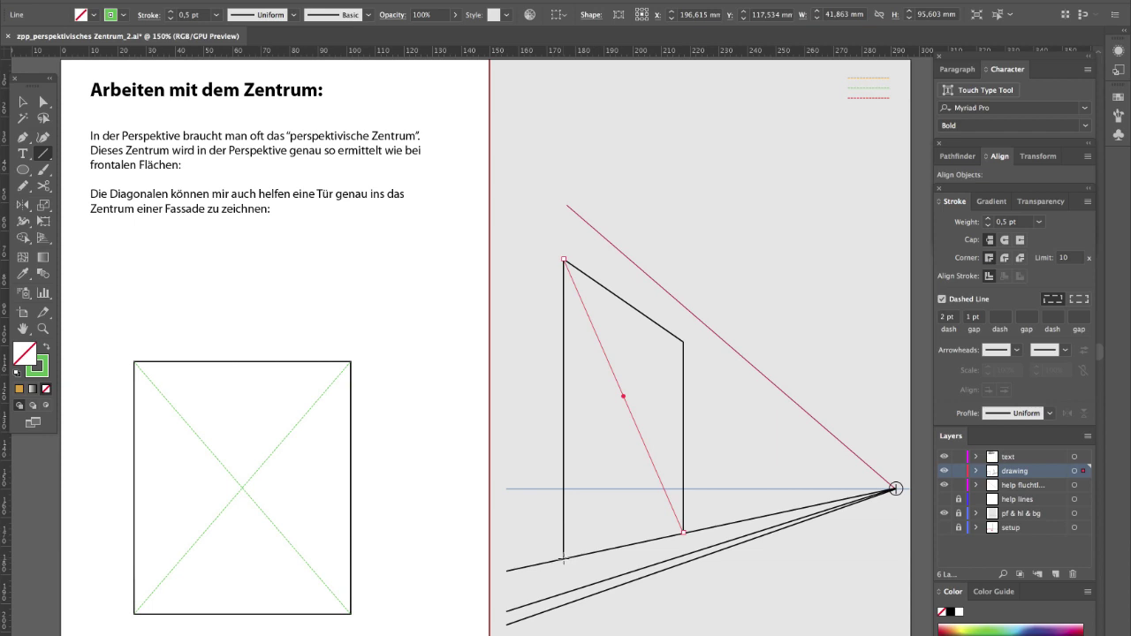
# Draw a centred door on the frontal facade with upper corners on the green diagonals, and mark both corners with red dashed circles.
pyautogui.press('super+shift+a')
pyautogui.press('d')
pyautogui.moveTo(277, 614)
pyautogui.mouseDown()
pyautogui.moveTo(277, 528)
pyautogui.moveTo(208, 527)
pyautogui.moveTo(207, 569)
pyautogui.mouseUp()
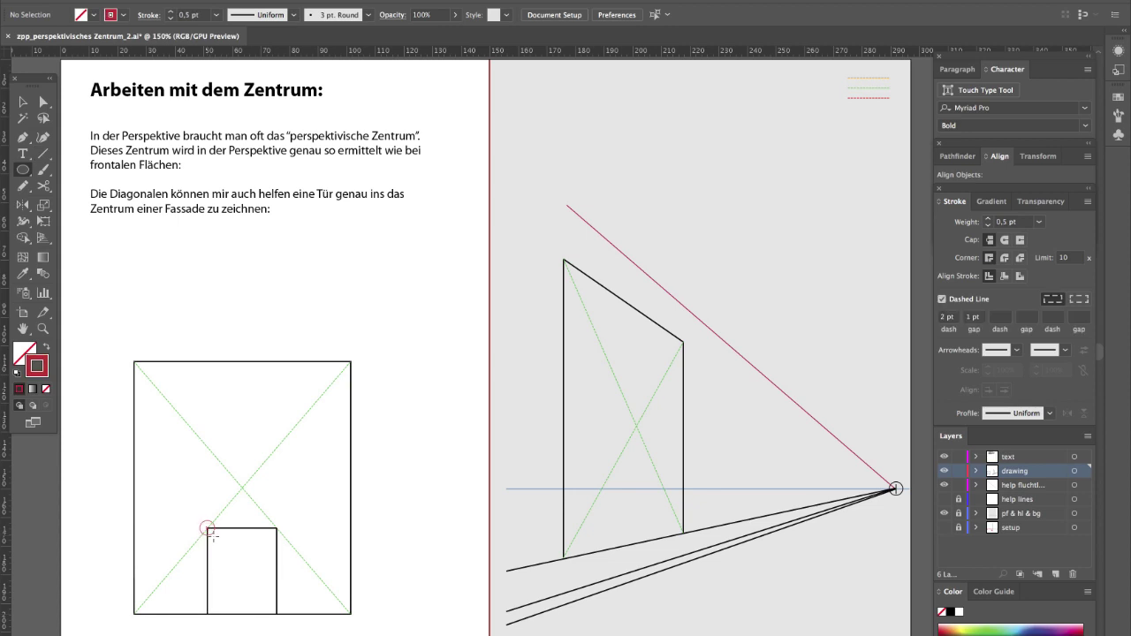
pyautogui.press('super+shift+a')
pyautogui.press('v')
pyautogui.moveTo(212, 532); pyautogui.dragTo(282, 542)
# Draw the matching door in the perspective facade, aligning its upper edge with the vanishing line, and circle its upper corners in dashed red.
pyautogui.press('super+shift+a')
pyautogui.press('d')
pyautogui.press('\\')
pyautogui.moveTo(611, 548); pyautogui.dragTo(610, 473)
pyautogui.press('v')
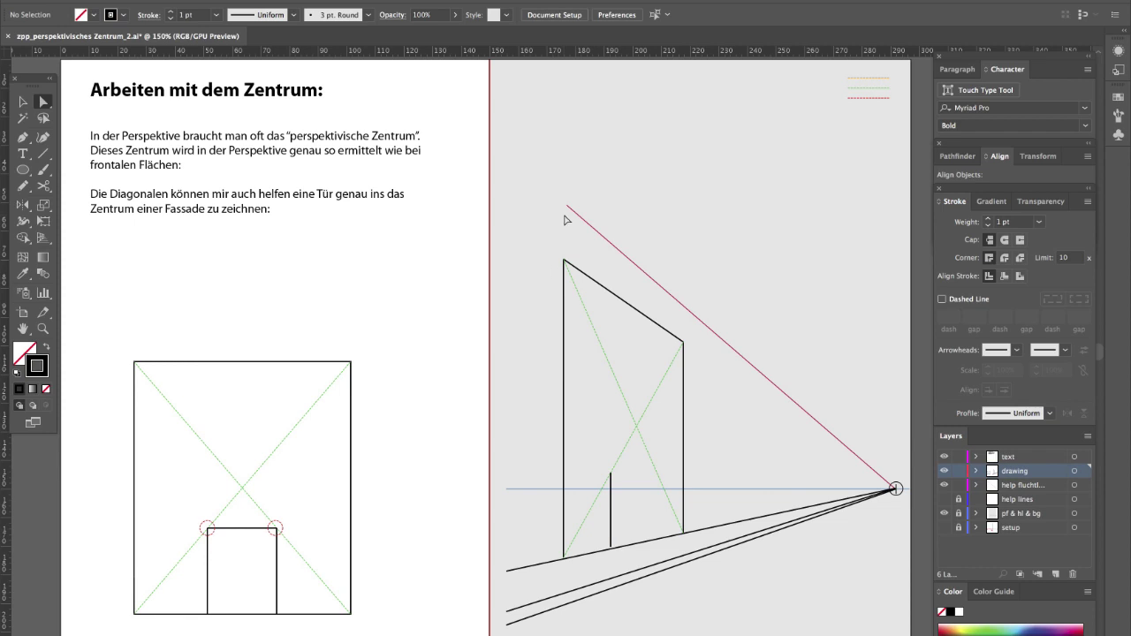
pyautogui.moveTo(566, 207); pyautogui.dragTo(511, 469)
pyautogui.press('\\')
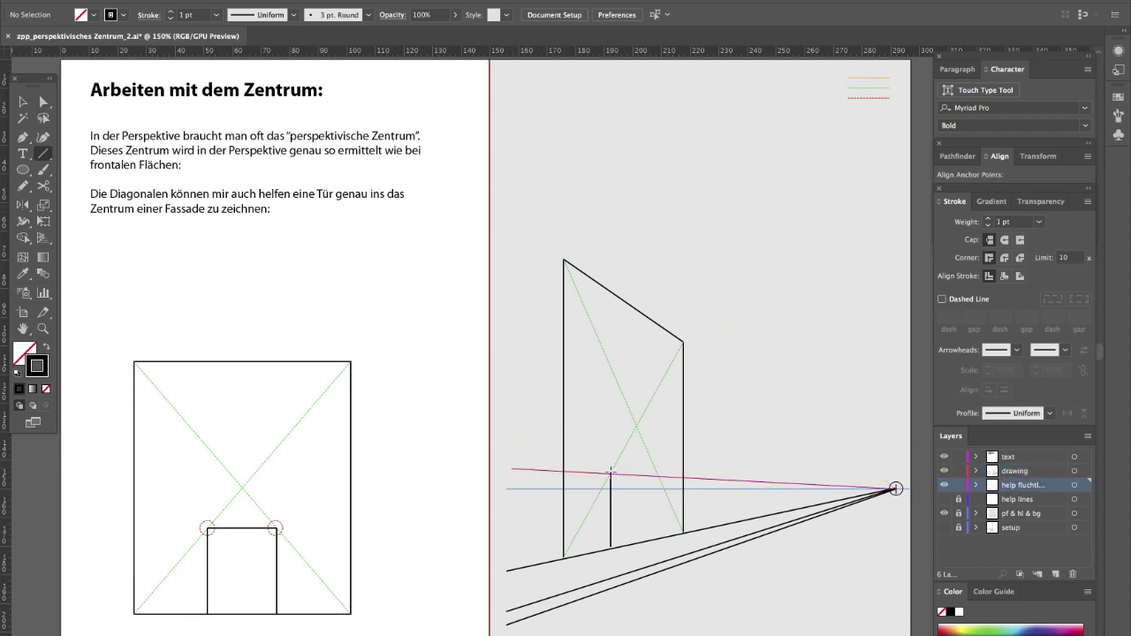
pyautogui.moveTo(659, 476); pyautogui.dragTo(658, 477)
pyautogui.moveTo(511, 468)
pyautogui.mouseDown()
pyautogui.moveTo(545, 270)
pyautogui.moveTo(581, 200)
pyautogui.mouseUp()
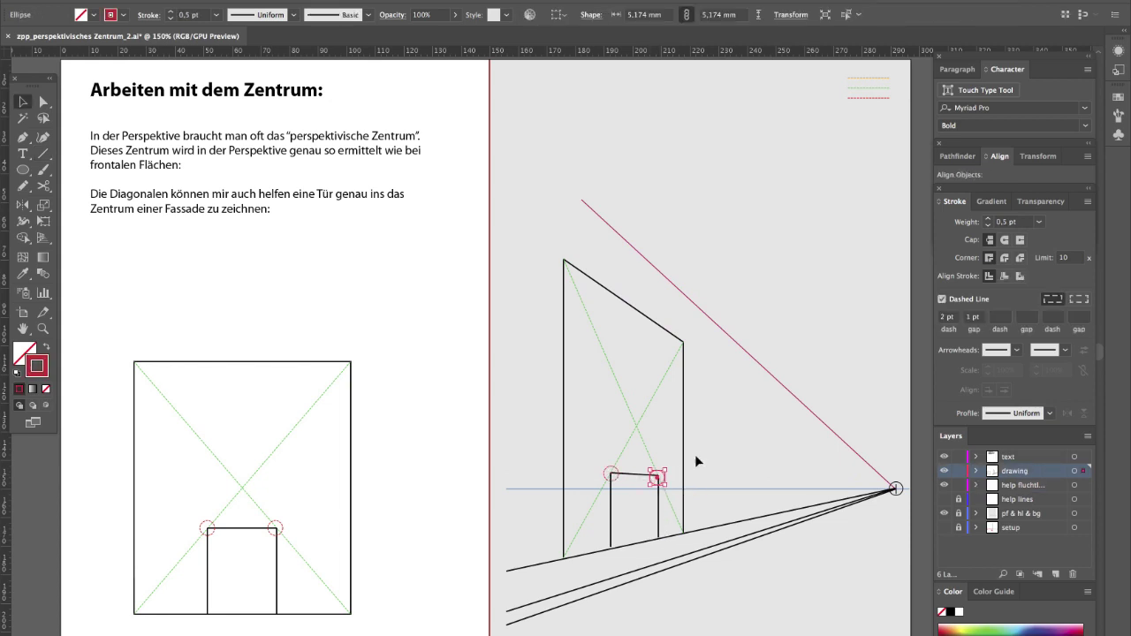
# Extend the explanation with "Ich verwende die Diagonalen also als Hilfslinien." and a separate paragraph "Ich kann auch 4 Fenster mit einem Fensterrahmen zeichnen:".
pyautogui.press('t')
pyautogui.click(270, 210)
pyautogui.press('Return')
pyautogui.write('Ich verwende die Diagonalen also als Hilfsli')
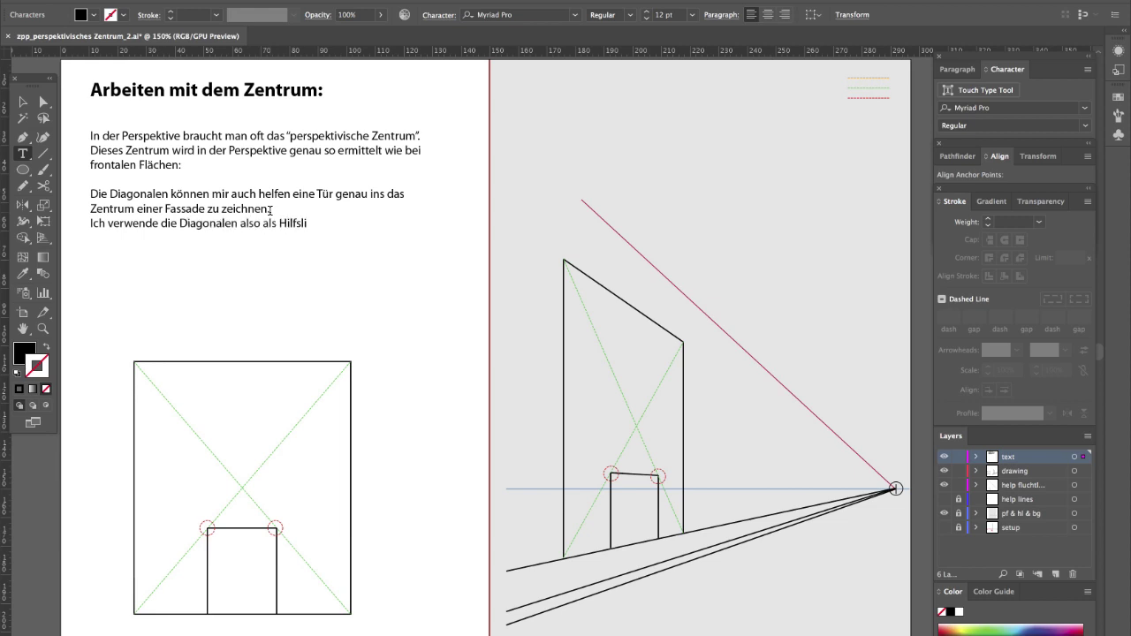
pyautogui.write('nien.  Ich kann auch 4 Fenster mit einem Fenst')
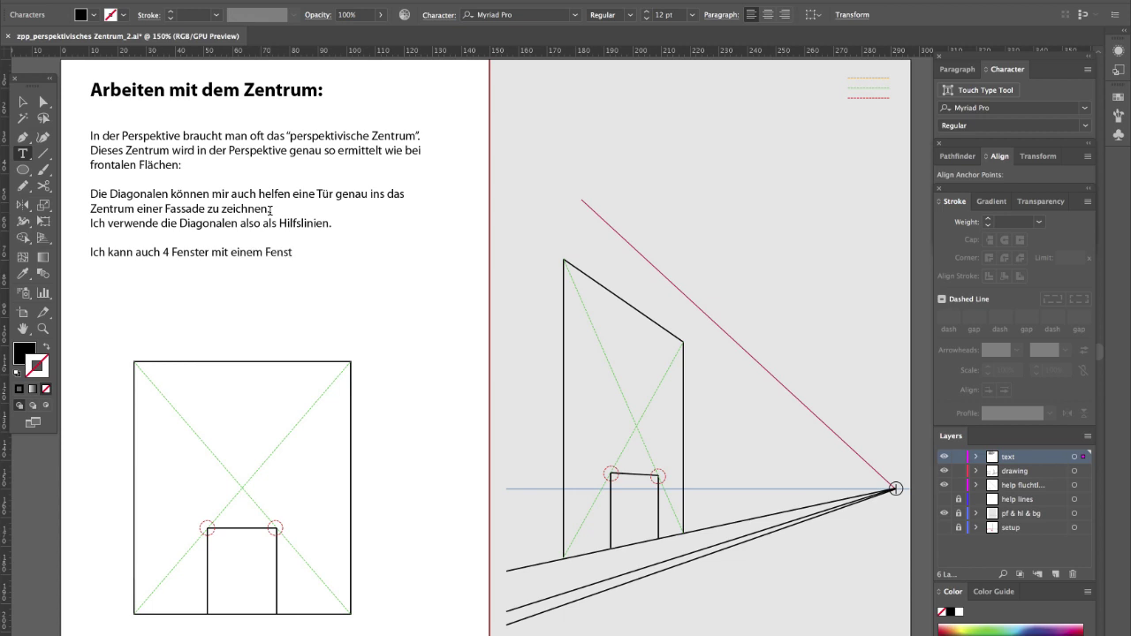
pyautogui.write('errahmen zeichnen:')
# Outline a window area about 62 × 31 mm with red dashed lines in the upper part of the frontal facade.
pyautogui.click(42, 153)
pyautogui.moveTo(329, 386); pyautogui.dragTo(153, 385)
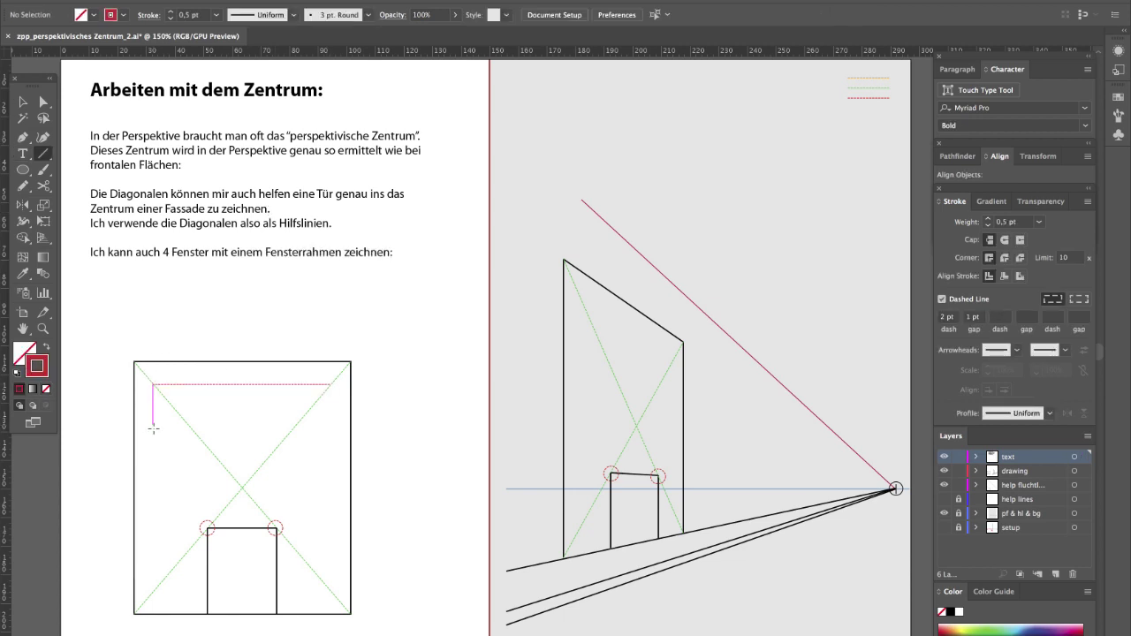
pyautogui.moveTo(155, 475); pyautogui.dragTo(325, 475)
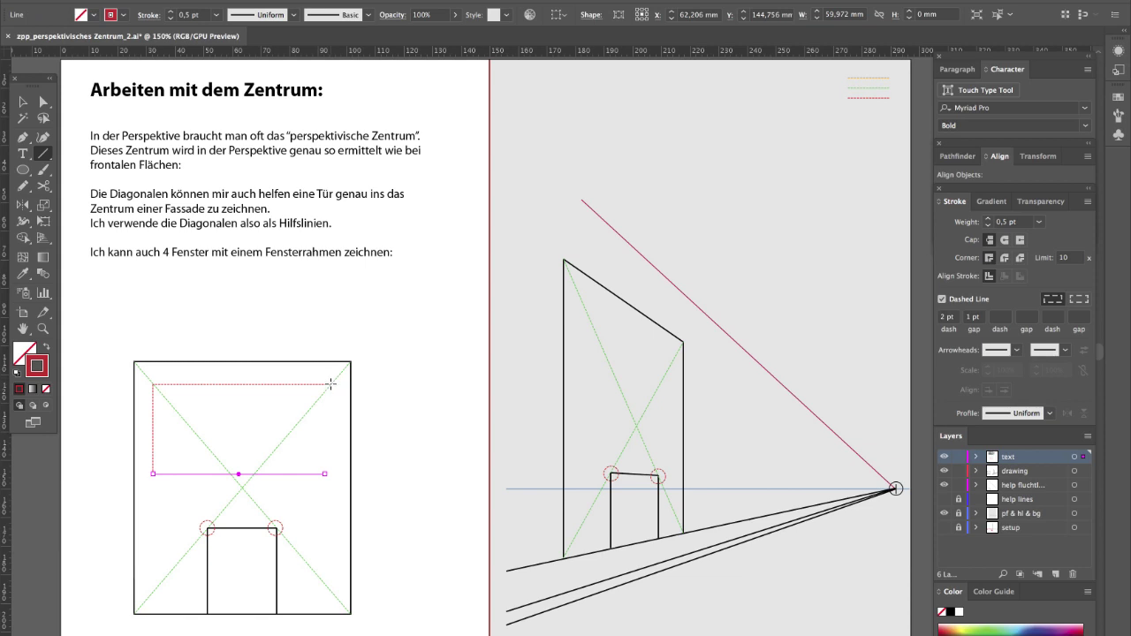
pyautogui.moveTo(332, 384); pyautogui.dragTo(331, 474)
# Delete the frontal facade's diagonals and draw two green dashed diagonals between the corners of the window outline.
pyautogui.press('super+shift+a')
pyautogui.keyDown('super'); pyautogui.click(207, 445); pyautogui.keyUp('super')
pyautogui.press('Delete')
pyautogui.keyDown('super'); pyautogui.click(289, 434); pyautogui.keyUp('super')
pyautogui.press('Delete')
pyautogui.moveTo(330, 384); pyautogui.dragTo(153, 474)
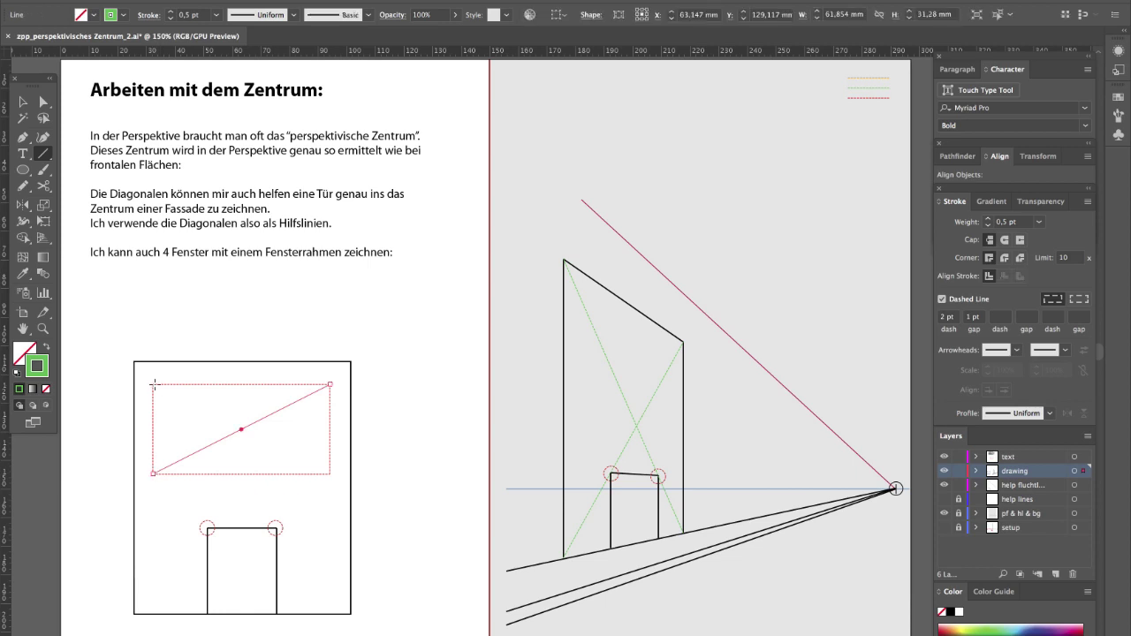
pyautogui.moveTo(153, 385); pyautogui.dragTo(331, 475)
# Draw a blue dashed horizontal guide just above the window centre and two vertical guides through its crossings with the diagonals.
pyautogui.moveTo(210, 425); pyautogui.dragTo(330, 424)
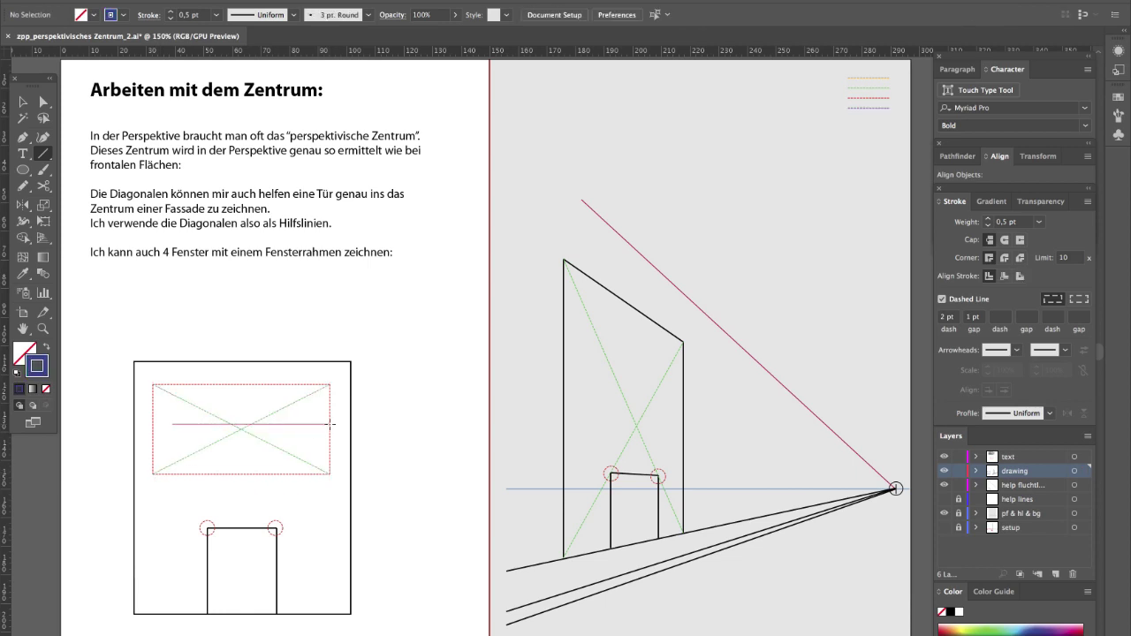
pyautogui.press('a')
pyautogui.click(174, 425)
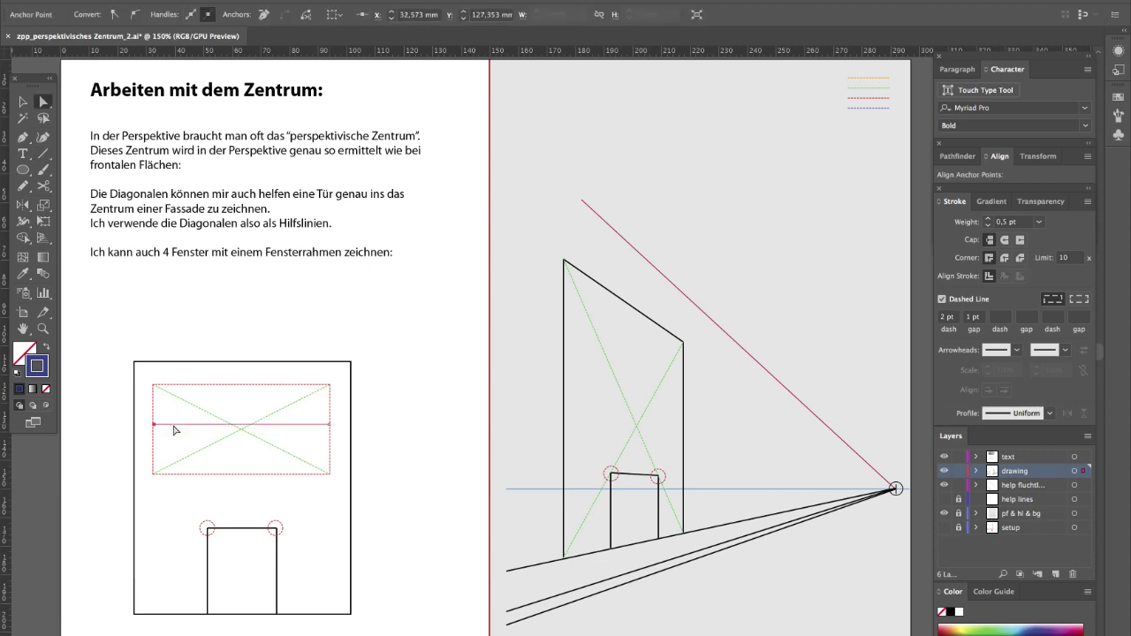
pyautogui.hotkey('ctrl', 'shift', 'a')
pyautogui.press('\\')
pyautogui.moveTo(236, 464); pyautogui.dragTo(235, 464)
pyautogui.press('a')
pyautogui.moveTo(231, 464)
pyautogui.mouseDown()
pyautogui.moveTo(231, 474)
pyautogui.moveTo(251, 463)
pyautogui.mouseUp()
pyautogui.hotkey('ctrl', 'shift', 'a')
pyautogui.press('\\')
pyautogui.press('a')
pyautogui.click(251, 463)
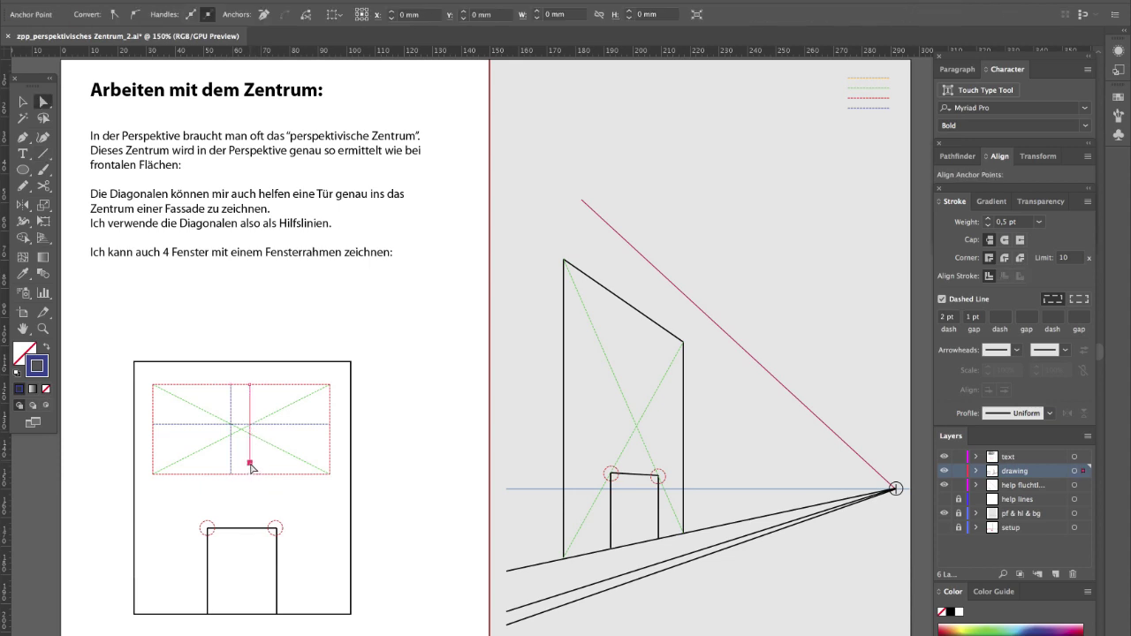
# Mark the two upper crossings of the blue guides and the diagonals with red dashed circles.
pyautogui.press('v')
pyautogui.hotkey('ctrl', 'shift', 'a')
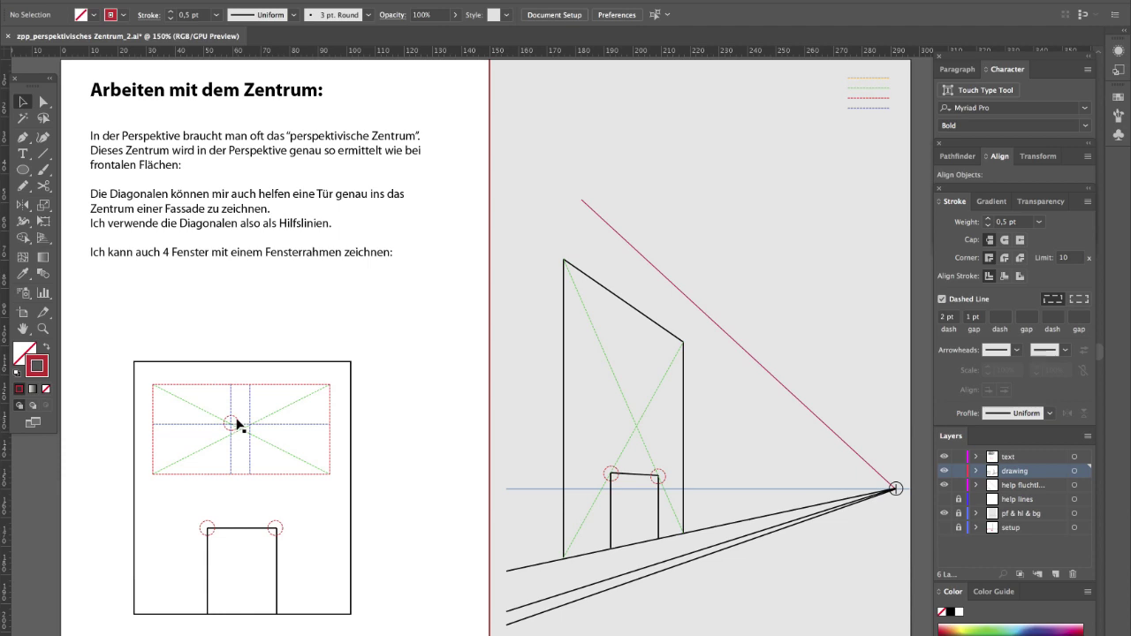
pyautogui.moveTo(232, 424); pyautogui.dragTo(255, 424)
pyautogui.hotkey('ctrl', 'shift', 'a')
# Mark the four crossings of the vertical guides and the diagonals with small solid red circles centred on them.
pyautogui.press('z')
pyautogui.click(256, 443)
pyautogui.click(542, 354)
pyautogui.click(543, 354)
pyautogui.scroll(2, 543, 353)
pyautogui.hscroll(1, 543, 354)
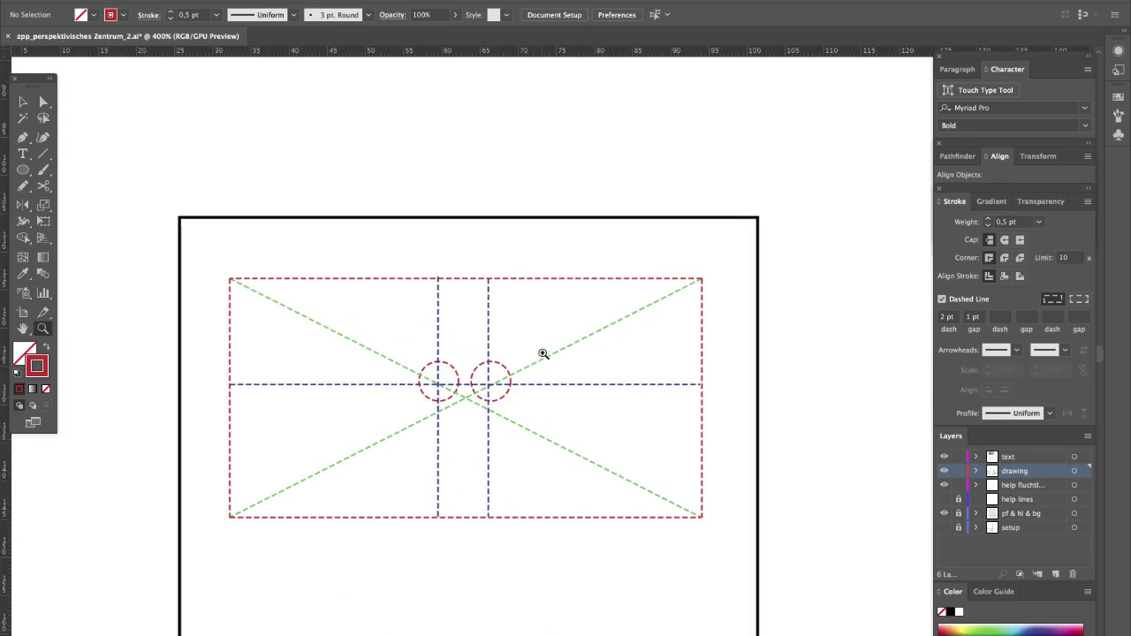
pyautogui.press('l')
pyautogui.moveTo(438, 384)
pyautogui.mouseDown()
pyautogui.moveTo(489, 391)
pyautogui.moveTo(485, 412)
pyautogui.moveTo(646, 414)
pyautogui.mouseUp()
pyautogui.press('super+shift+a')
pyautogui.press('v')
pyautogui.keyDown('shift'); pyautogui.click(440, 391); pyautogui.keyUp('shift')
# Draw a second blue dashed horizontal guide through the two lower circled crossings, spanning the full width of the window outline.
pyautogui.hotkey('ctrl', 'shift', 'a')
pyautogui.press('\\')
pyautogui.press('a')
pyautogui.click(665, 418)
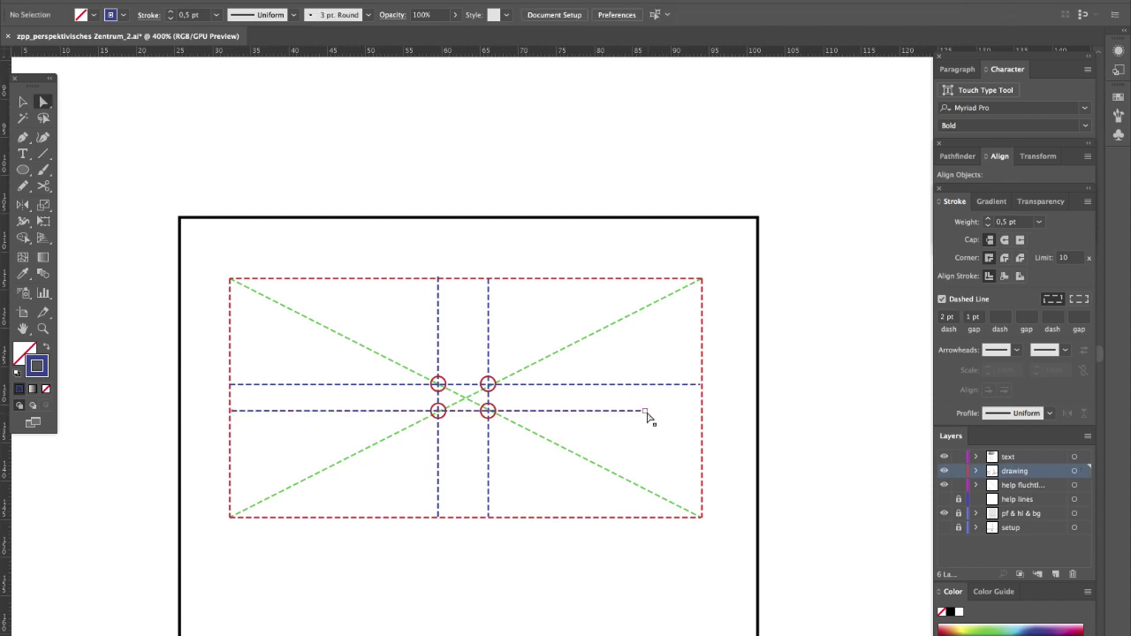
pyautogui.click(646, 412)
pyautogui.hotkey('shift', 'Right')
pyautogui.hotkey('shift', 'Right')
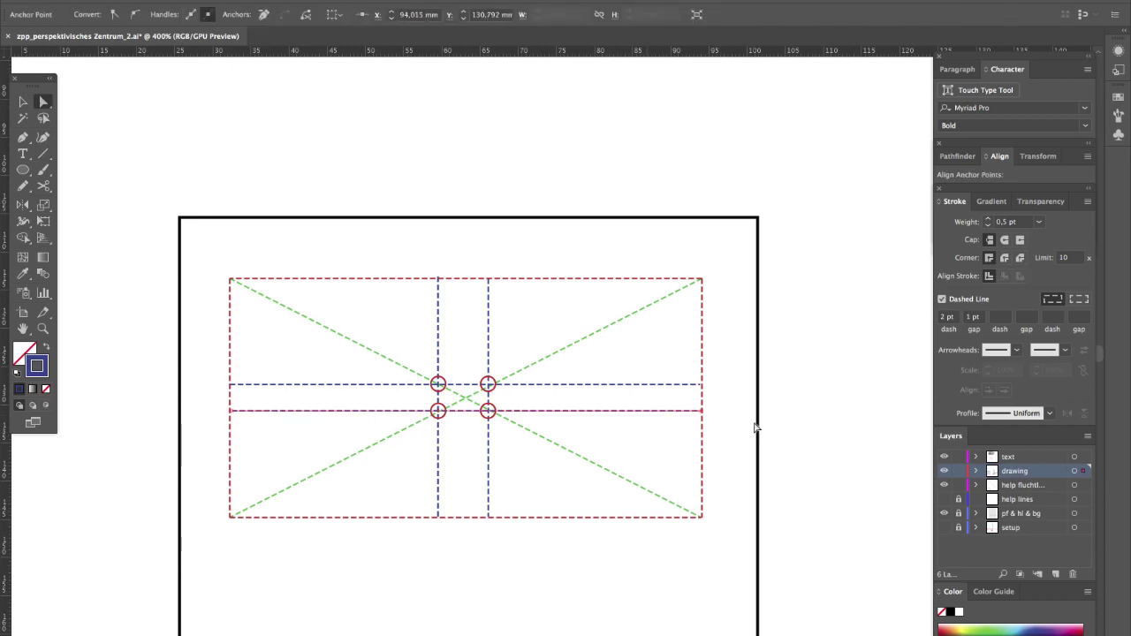
# Draw four window panes about 28 × 14 mm with a 1 pt black stroke between the outline corners and the circled crossings.
pyautogui.hotkey('ctrl', 'shift', 'a')
pyautogui.press('m')
pyautogui.moveTo(228, 279); pyautogui.dragTo(438, 384)
pyautogui.moveTo(488, 280); pyautogui.dragTo(703, 384)
pyautogui.moveTo(228, 411); pyautogui.dragTo(438, 517)
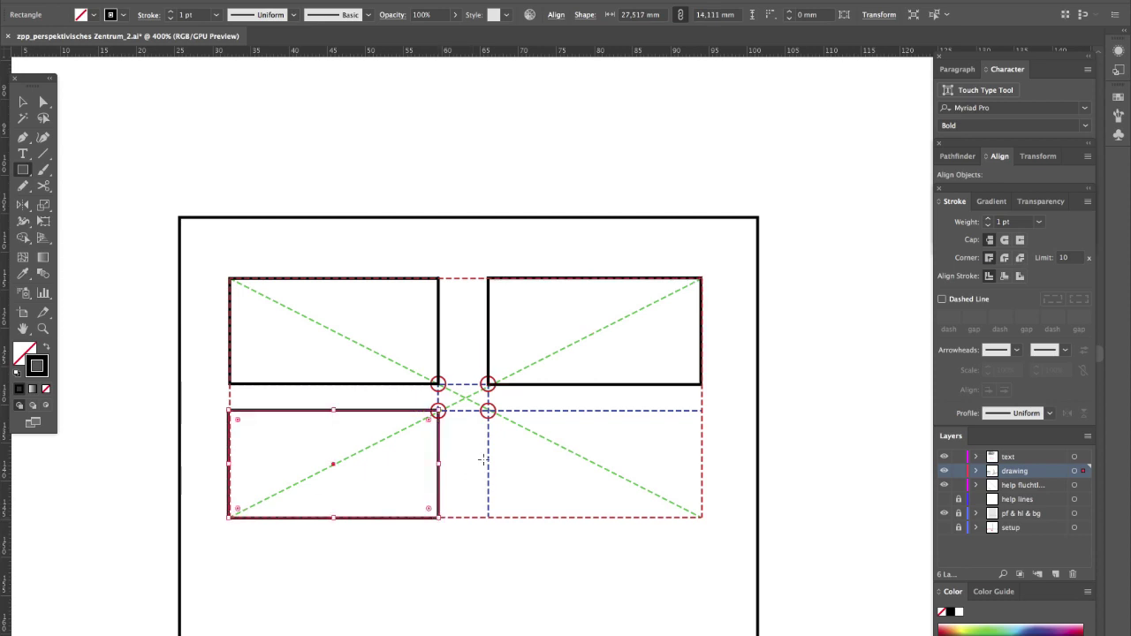
pyautogui.moveTo(488, 411); pyautogui.dragTo(704, 518)
pyautogui.press('v')
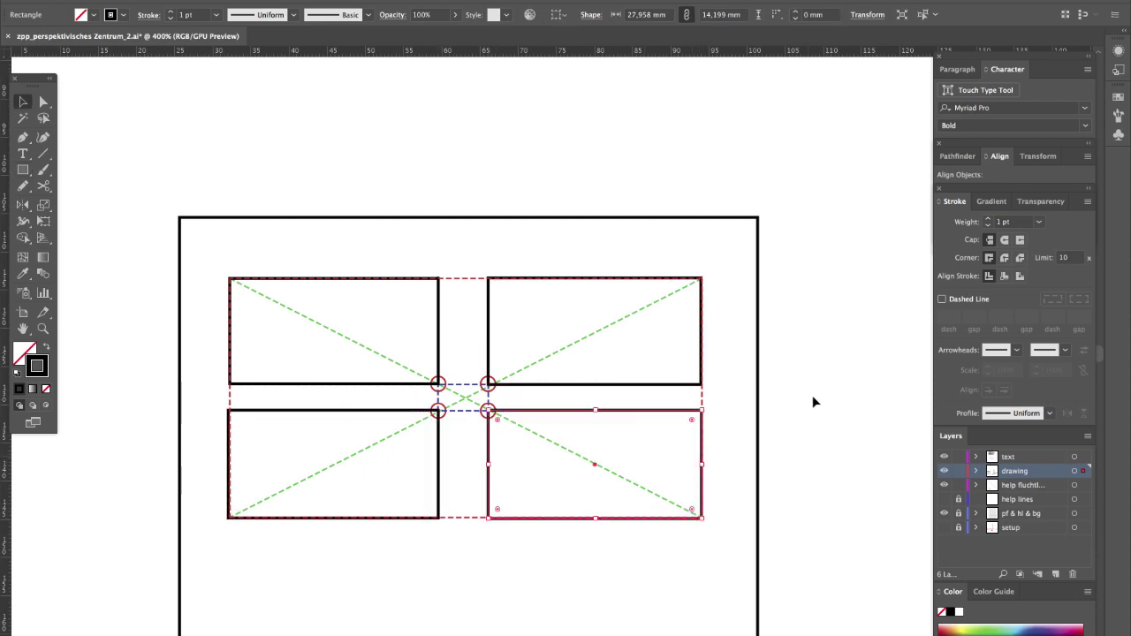
pyautogui.click(813, 395)
# Delete the window's dashed outline, diagonals, blue guides and red circles, leaving only the four panes.
pyautogui.moveTo(471, 257); pyautogui.dragTo(458, 539)
pyautogui.press('Delete')
pyautogui.click(439, 399)
pyautogui.press('Delete')
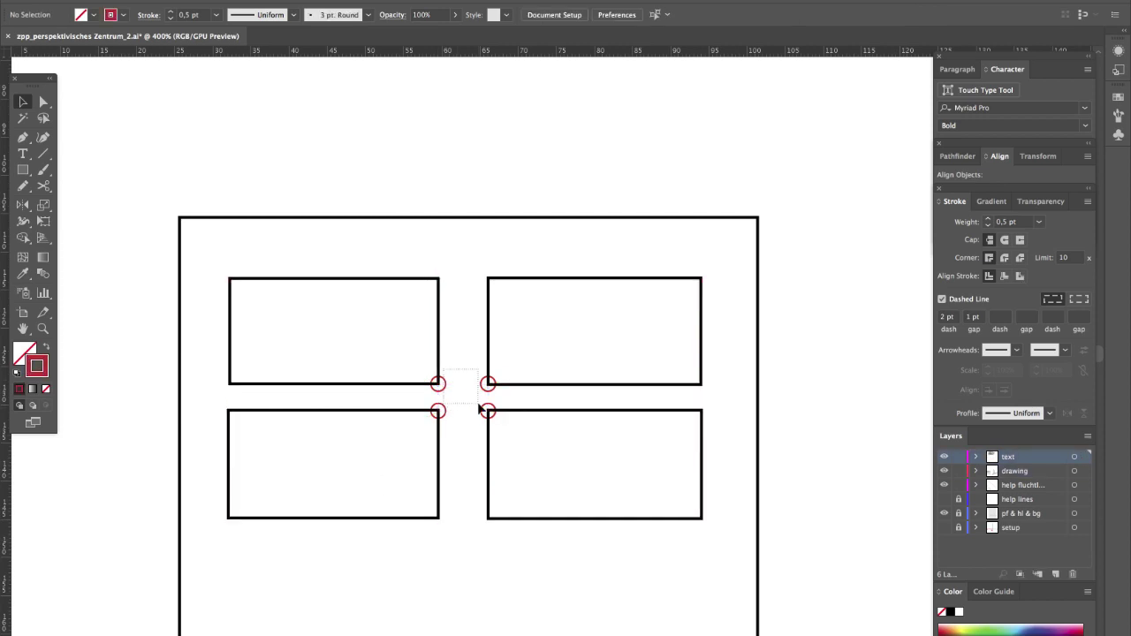
pyautogui.click(483, 415)
pyautogui.press('Delete')
# Delete the two red dashed circles at the upper corners of the frontal facade's door.
pyautogui.press('z')
pyautogui.keyDown('alt'); pyautogui.click(460, 427); pyautogui.keyUp('alt')
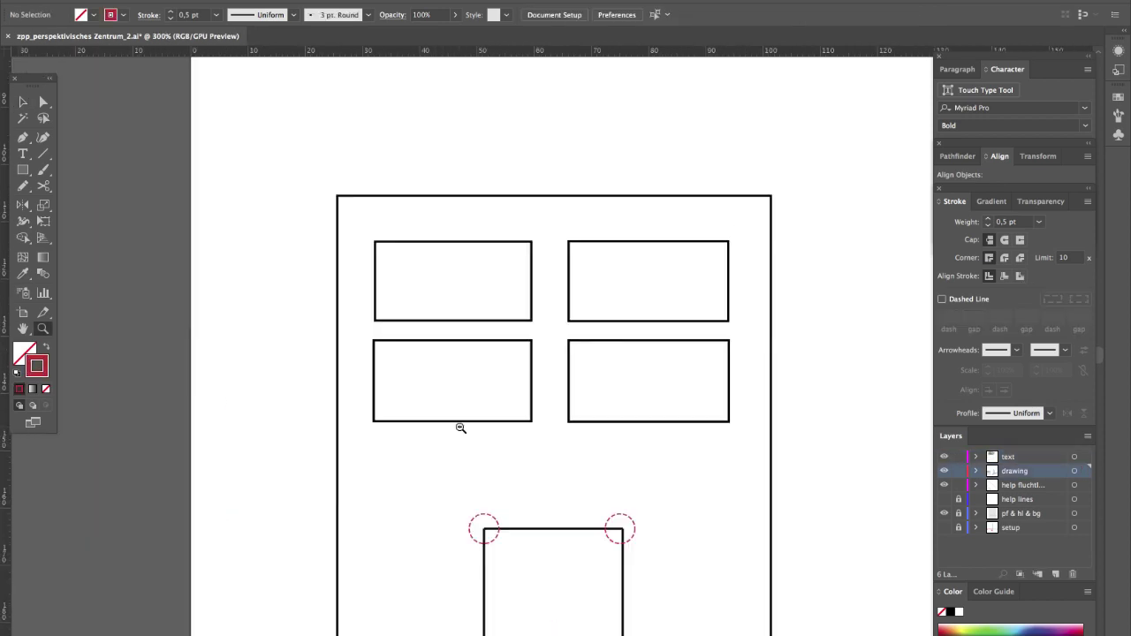
pyautogui.keyDown('alt'); pyautogui.click(460, 426); pyautogui.keyUp('alt')
pyautogui.keyDown('alt'); pyautogui.click(625, 343); pyautogui.keyUp('alt')
pyautogui.hscroll(16, 626, 345)
pyautogui.scroll(8, 625, 345)
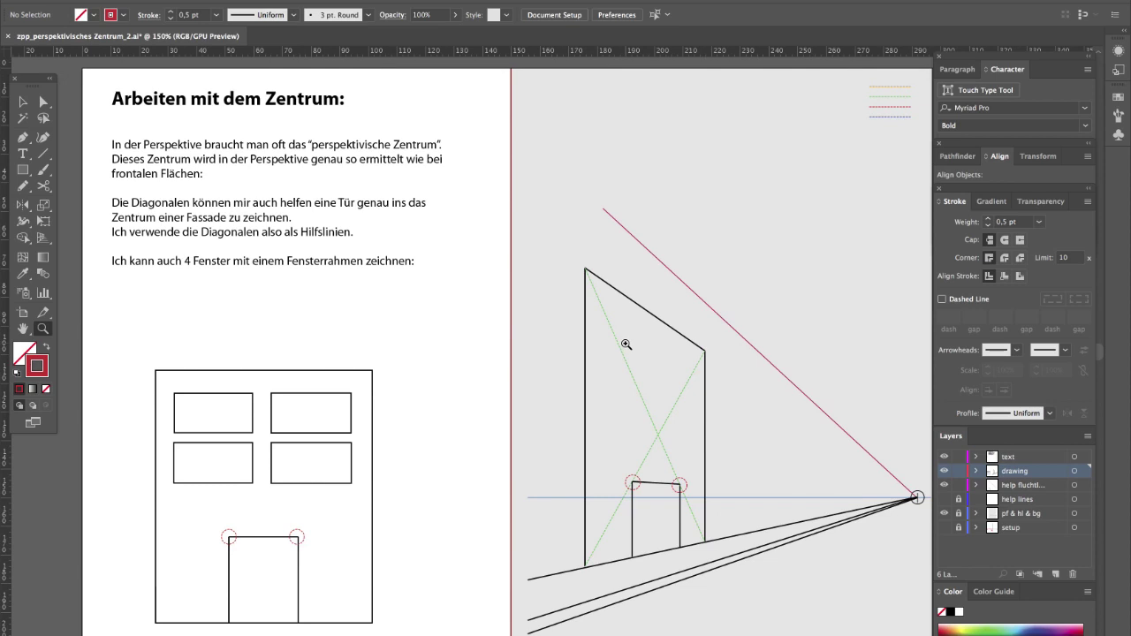
pyautogui.hscroll(1, 525, 359)
pyautogui.scroll(-1, 525, 359)
pyautogui.press('v')
pyautogui.click(289, 525)
pyautogui.press('Delete')
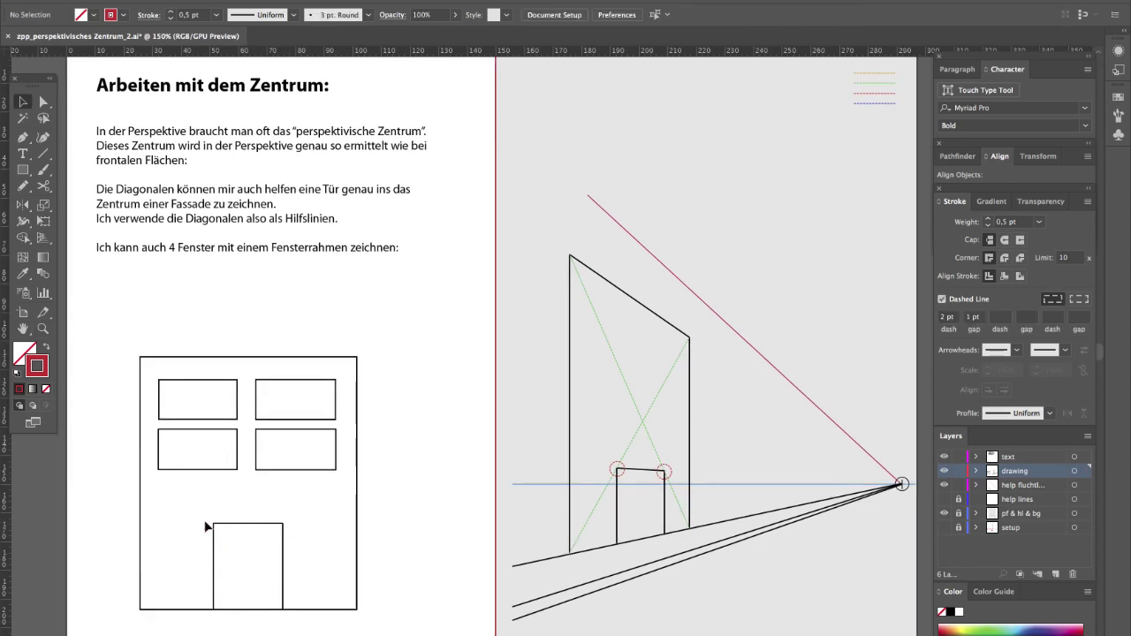
# Draw the left and upper red dashed edges of the perspective window outline, rotating the vanishing line to guide the upper edge.
pyautogui.press('\\')
pyautogui.moveTo(581, 283); pyautogui.dragTo(587, 364)
pyautogui.moveTo(588, 194); pyautogui.dragTo(533, 253)
pyautogui.moveTo(598, 289); pyautogui.dragTo(686, 347)
# Complete the perspective window outline with its lower and right red dashed edges, rotating the vanishing line to guide the lower one.
pyautogui.press('a')
pyautogui.moveTo(533, 253); pyautogui.dragTo(527, 379)
pyautogui.press('\\')
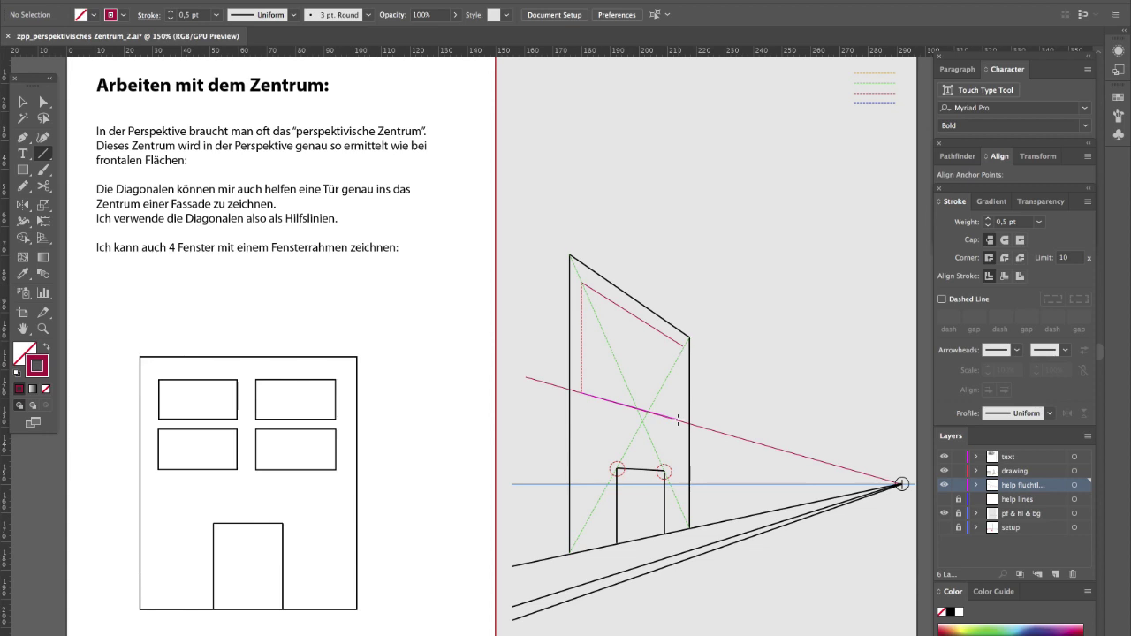
pyautogui.moveTo(684, 346); pyautogui.dragTo(684, 422)
pyautogui.press('a')
pyautogui.moveTo(526, 378); pyautogui.dragTo(559, 188)
pyautogui.moveTo(685, 423); pyautogui.dragTo(684, 422)
# Delete the perspective facade's diagonals and draw two green dashed diagonals between the corners of the perspective window outline.
pyautogui.press('v')
pyautogui.click(610, 346)
pyautogui.press('Delete')
pyautogui.click(667, 380)
pyautogui.press('Delete')
pyautogui.press('\\')
pyautogui.moveTo(582, 282); pyautogui.dragTo(684, 420)
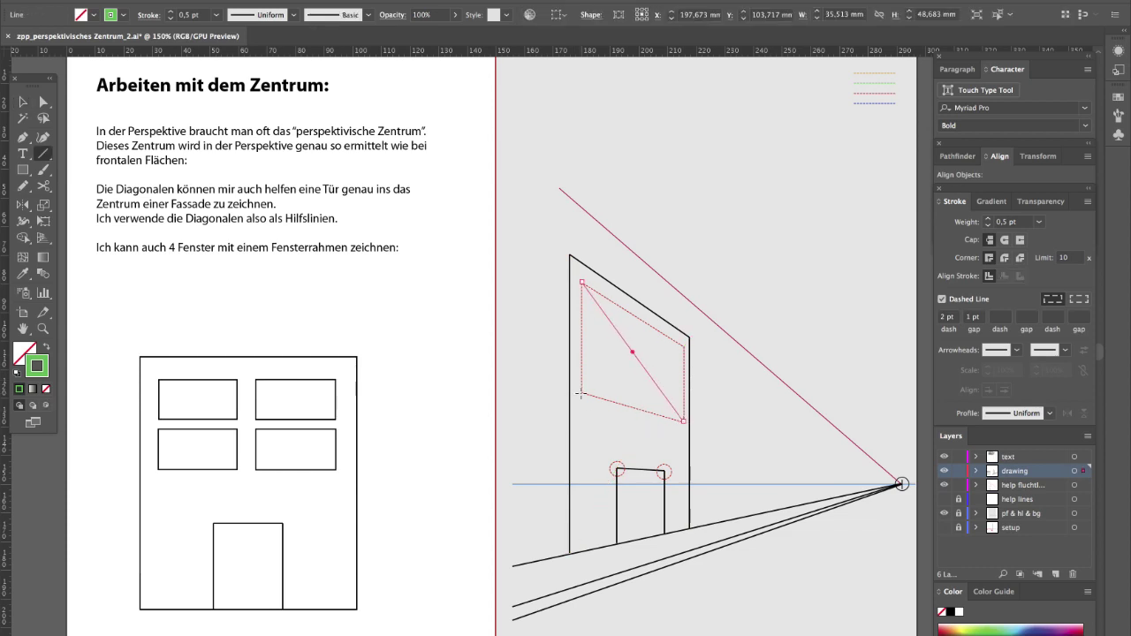
pyautogui.moveTo(583, 394); pyautogui.dragTo(684, 345)
# Draw a blue dashed guide across the perspective window just above its centre, along the rotated vanishing line.
pyautogui.press('a')
pyautogui.moveTo(560, 189); pyautogui.dragTo(511, 297)
pyautogui.press('\\')
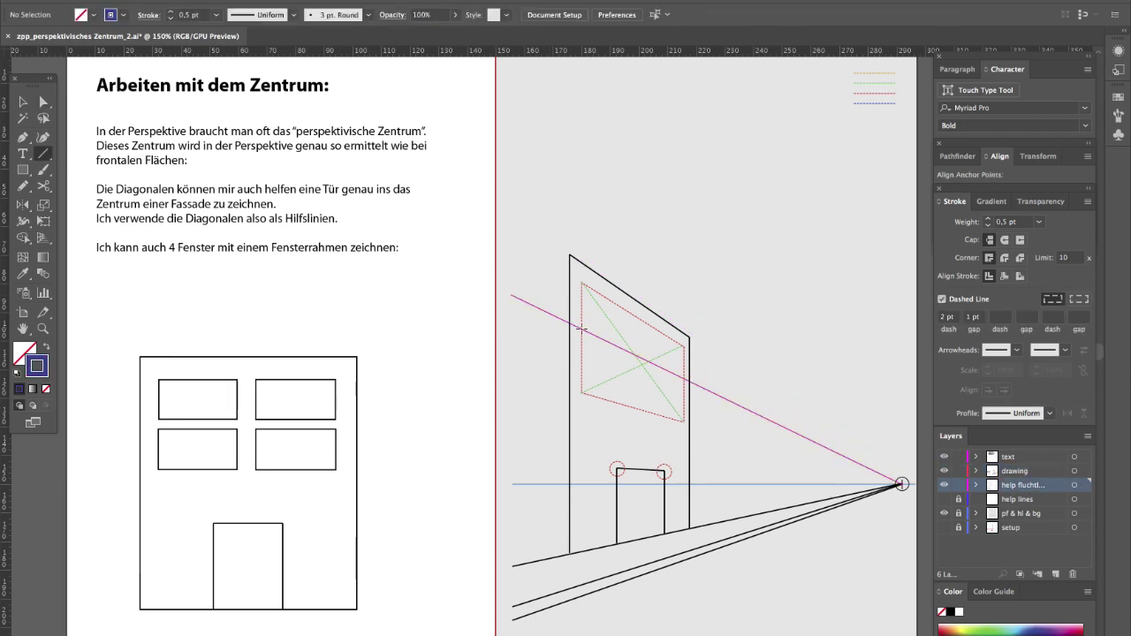
pyautogui.moveTo(684, 379); pyautogui.dragTo(684, 380)
pyautogui.press('a')
pyautogui.moveTo(512, 296); pyautogui.dragTo(543, 152)
pyautogui.press('super+shift+a')
# Draw a blue dashed vertical guide in the perspective window through the left crossing of the upper guide and a diagonal.
pyautogui.press('z')
pyautogui.click(651, 391)
pyautogui.click(562, 361)
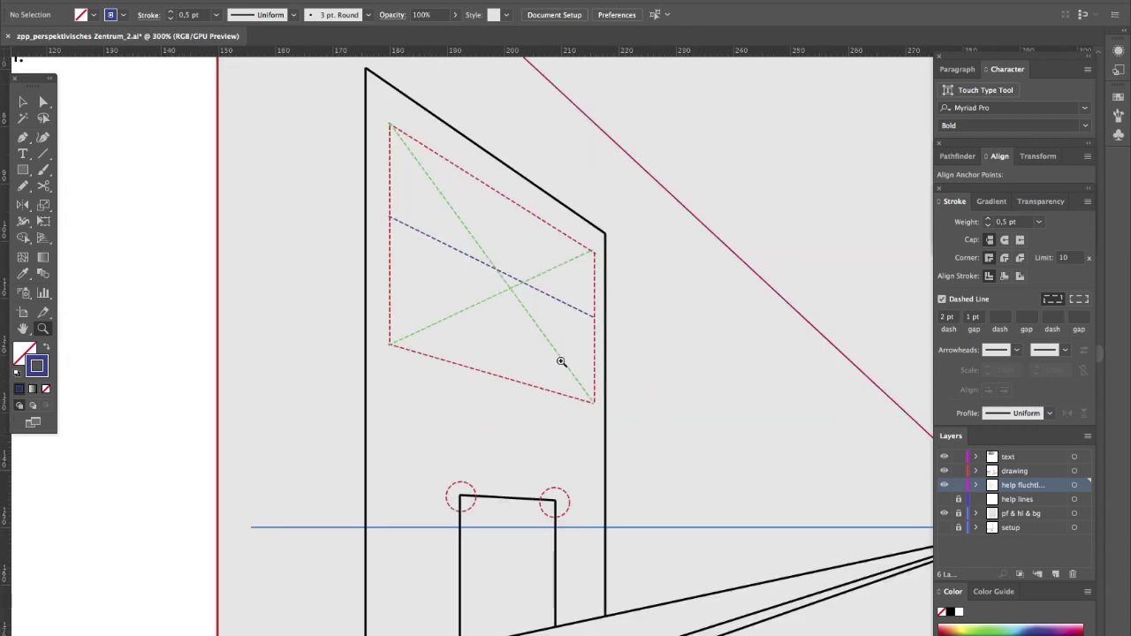
pyautogui.click(532, 327)
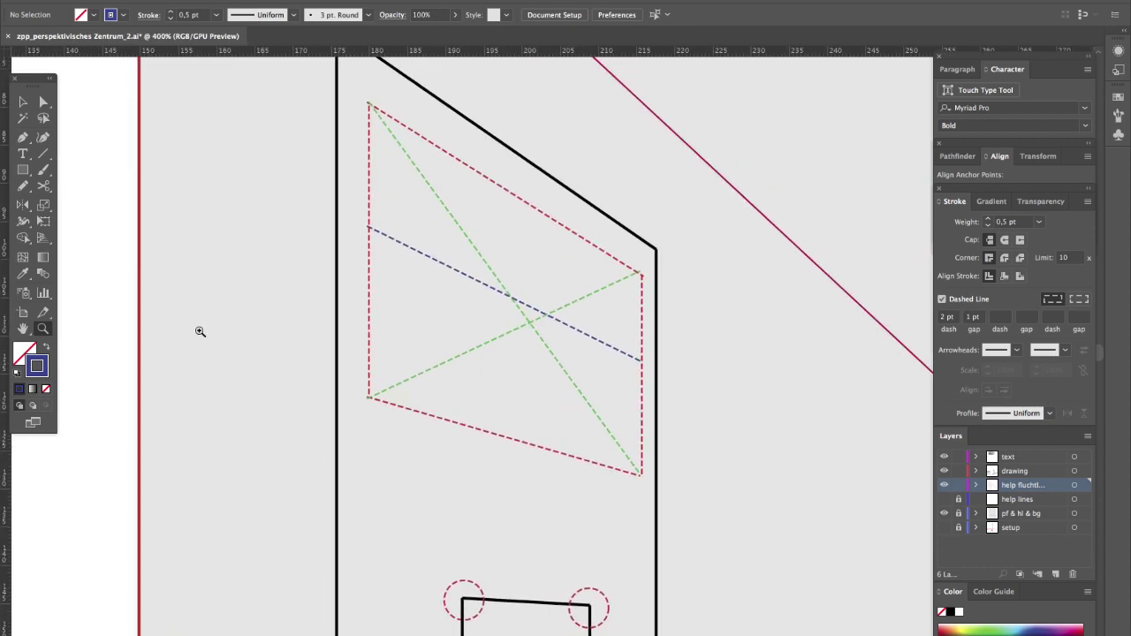
pyautogui.press('\\')
pyautogui.moveTo(513, 338); pyautogui.dragTo(524, 399)
pyautogui.press('a')
pyautogui.click(510, 399)
pyautogui.press('super+shift+a')
# Circle the perspective window's four guide crossings in red and add a second blue vertical guide through the right-hand crossings.
pyautogui.press('l')
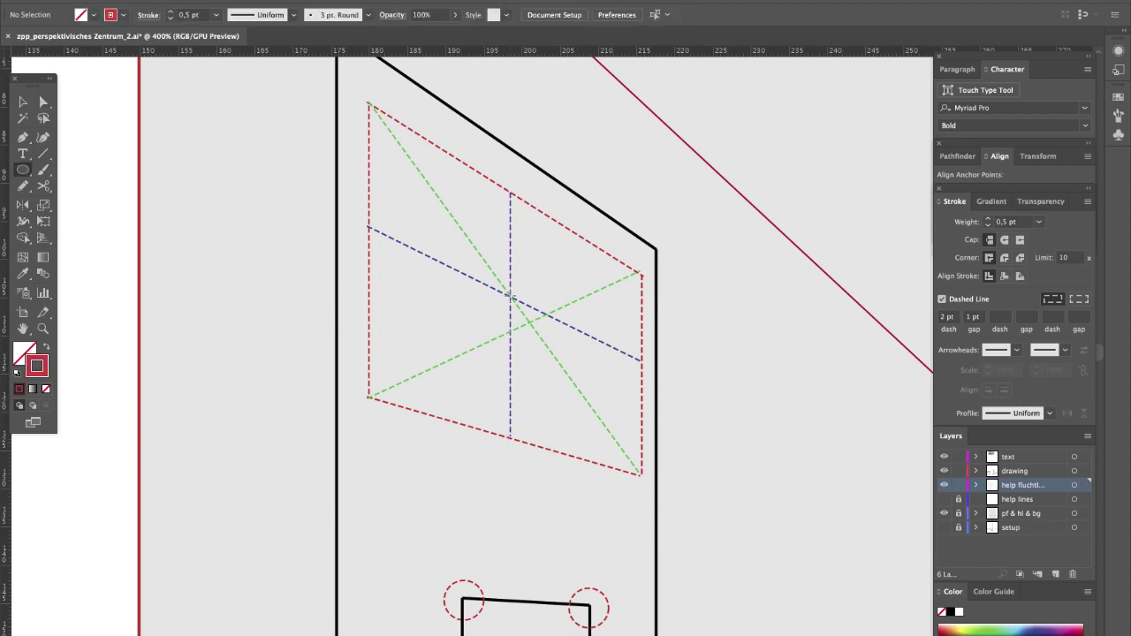
pyautogui.moveTo(510, 297)
pyautogui.mouseDown()
pyautogui.moveTo(555, 321)
pyautogui.moveTo(515, 336)
pyautogui.moveTo(558, 414)
pyautogui.moveTo(547, 449)
pyautogui.mouseUp()
pyautogui.press('super+shift+a')
pyautogui.press('\\')
pyautogui.press('a')
pyautogui.press('super+shift+a')
pyautogui.press('super+shift+a')
pyautogui.press('v')
pyautogui.scroll(1, 533, 370)
pyautogui.moveTo(533, 369); pyautogui.dragTo(569, 384)
pyautogui.press('super+shift+a')
# Draw a second receding blue dashed guide through the lower circled crossings of the perspective window, along the rotated vanishing line.
pyautogui.press('z')
pyautogui.keyDown('alt'); pyautogui.click(603, 389); pyautogui.keyUp('alt')
pyautogui.keyDown('alt'); pyautogui.click(603, 389); pyautogui.keyUp('alt')
pyautogui.hscroll(-3, 604, 389)
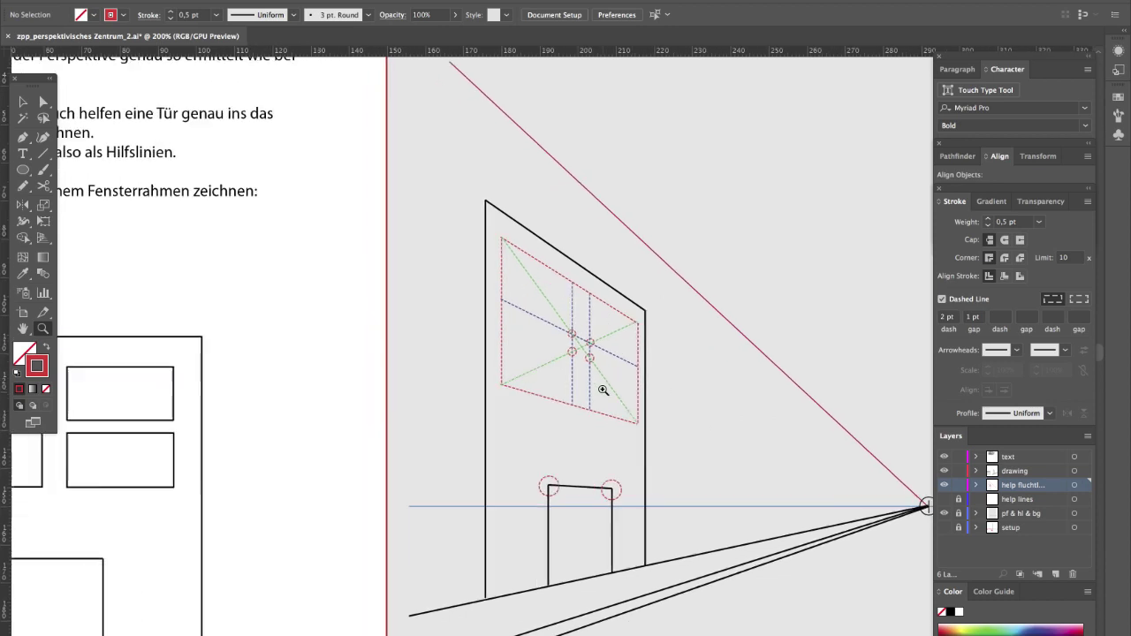
pyautogui.keyDown('alt'); pyautogui.click(602, 389); pyautogui.keyUp('alt')
pyautogui.hscroll(-2, 602, 389)
pyautogui.scroll(1, 602, 389)
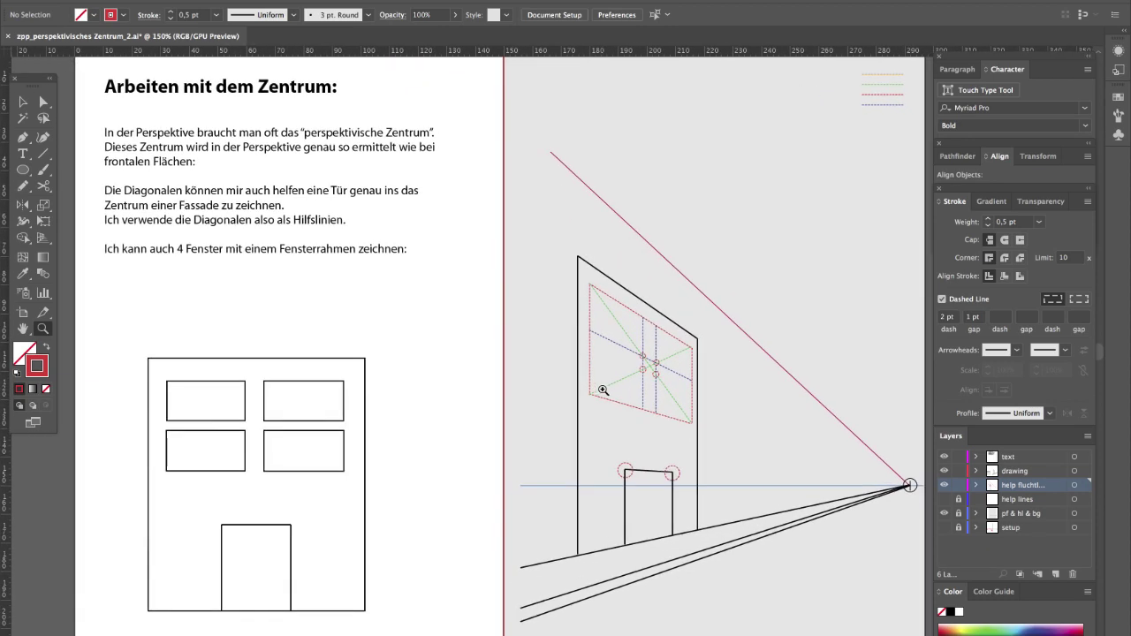
pyautogui.press('v')
pyautogui.moveTo(550, 155); pyautogui.dragTo(511, 311)
pyautogui.press('i')
pyautogui.click(619, 345)
pyautogui.press('\\')
pyautogui.moveTo(590, 346); pyautogui.dragTo(692, 390)
pyautogui.press('super+shift+a')
pyautogui.press('a')
pyautogui.moveTo(511, 311); pyautogui.dragTo(576, 165)
# Draw the upper-left perspective window as a closed black 1 pt outline on the drawing layer, using the dashed guides and circled crossing as corners.
pyautogui.click(611, 279)
pyautogui.press('super+shift+a')
pyautogui.press('z')
pyautogui.click(635, 363)
pyautogui.click(579, 381)
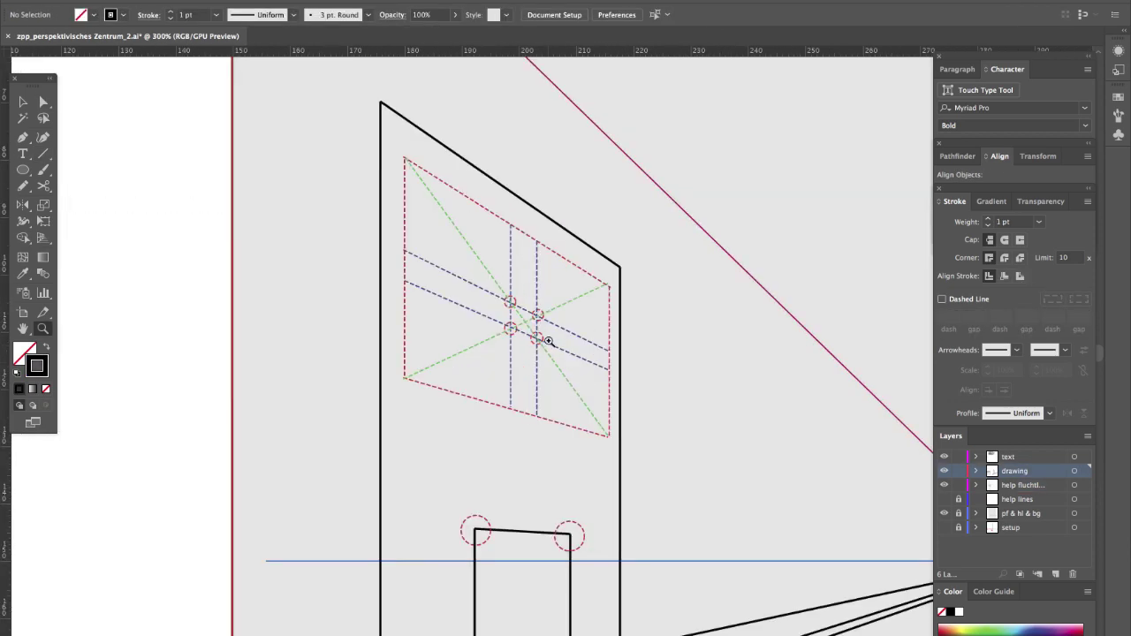
pyautogui.scroll(2, 549, 341)
pyautogui.click(549, 340)
pyautogui.press('p')
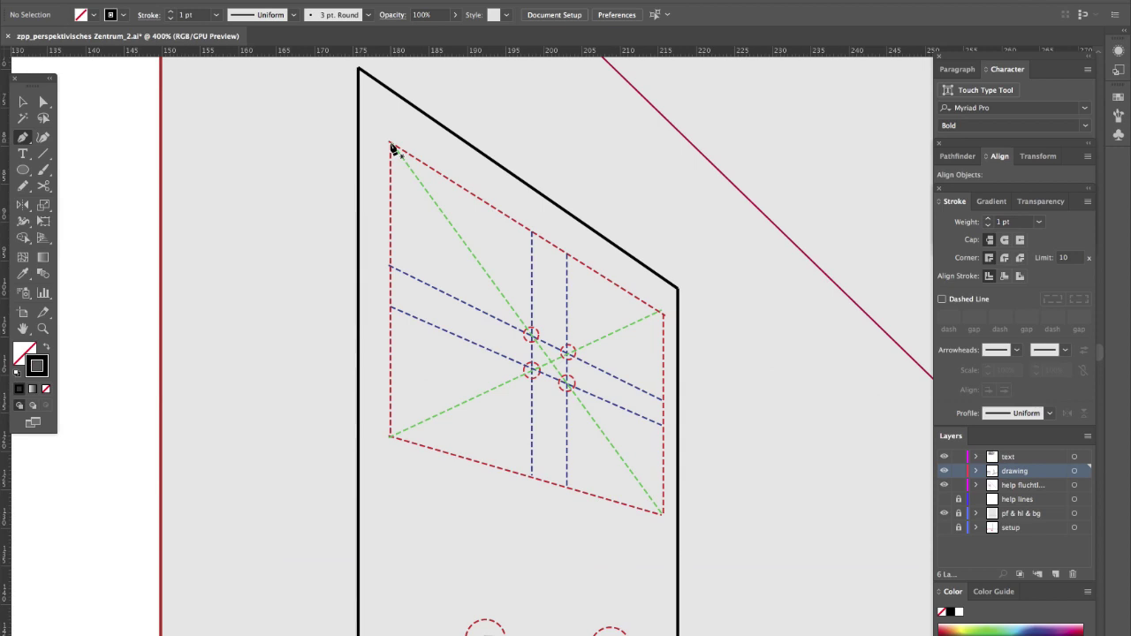
pyautogui.click(391, 143)
pyautogui.click(533, 232)
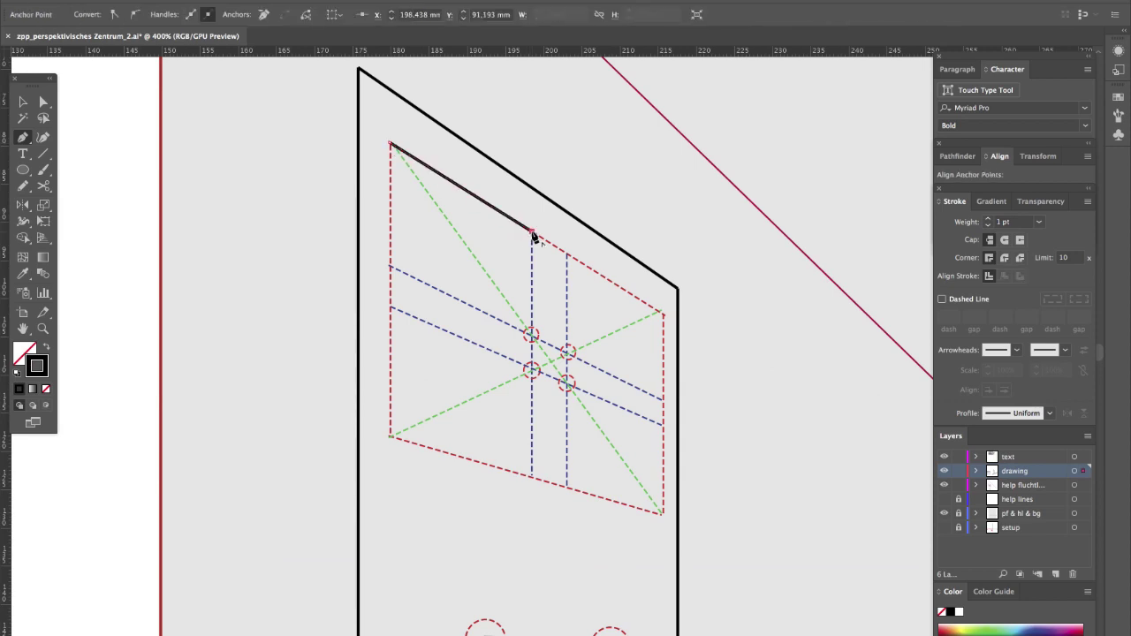
pyautogui.click(532, 337)
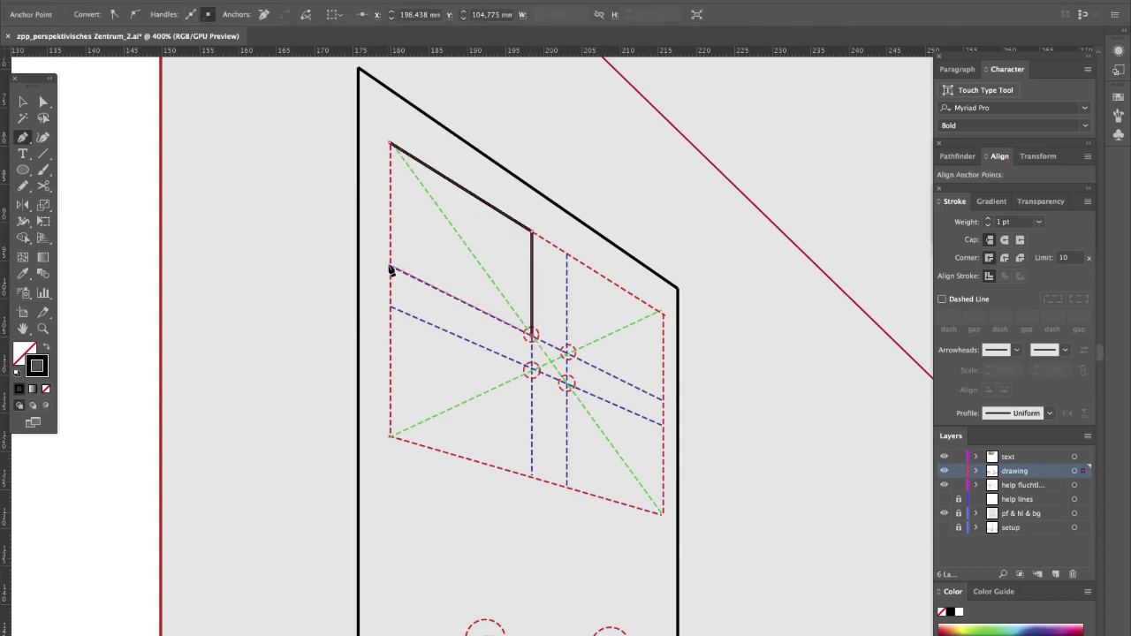
pyautogui.click(391, 266)
pyautogui.click(391, 143)
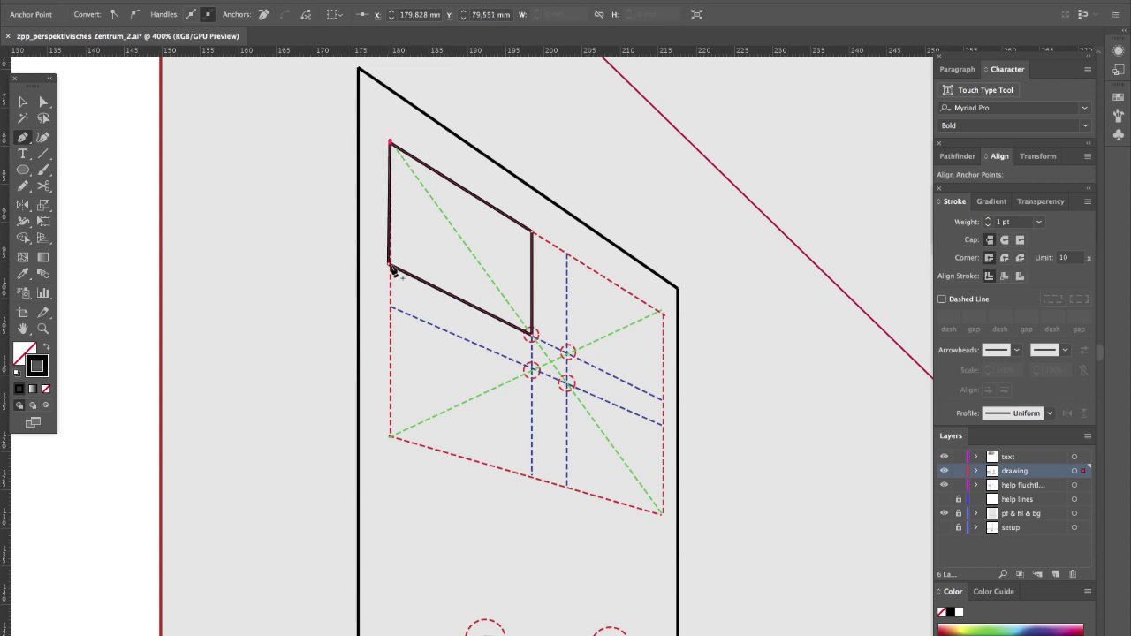
# Draw the lower-left perspective window as a closed black outline between the lower receding guide, the left vertical guide and the red dashed frame.
pyautogui.click(392, 307)
pyautogui.click(532, 368)
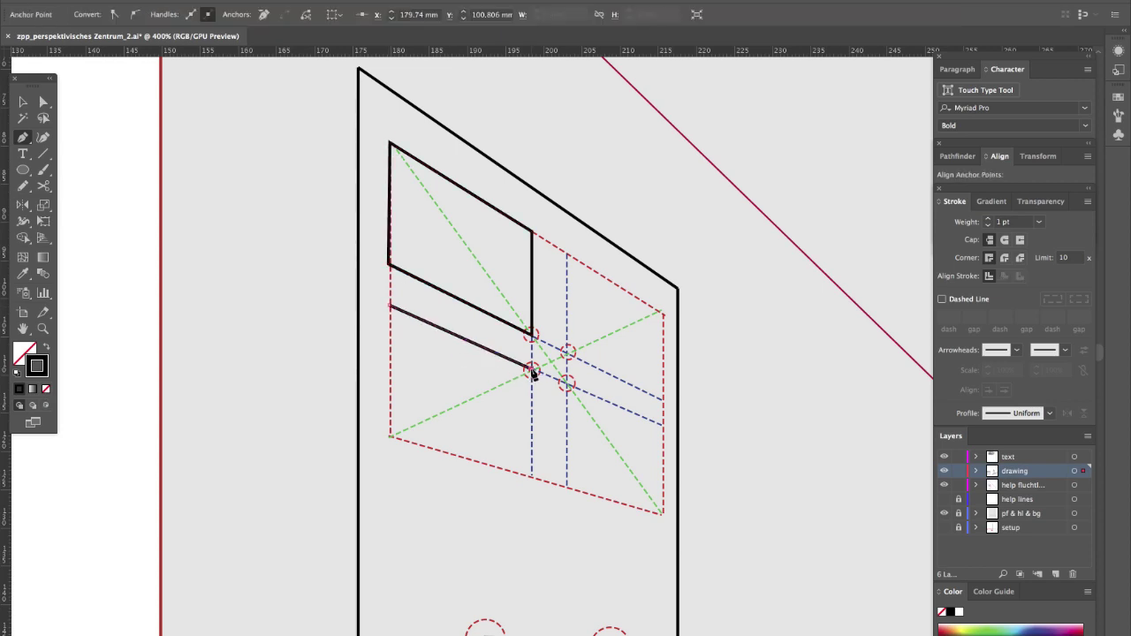
pyautogui.click(531, 475)
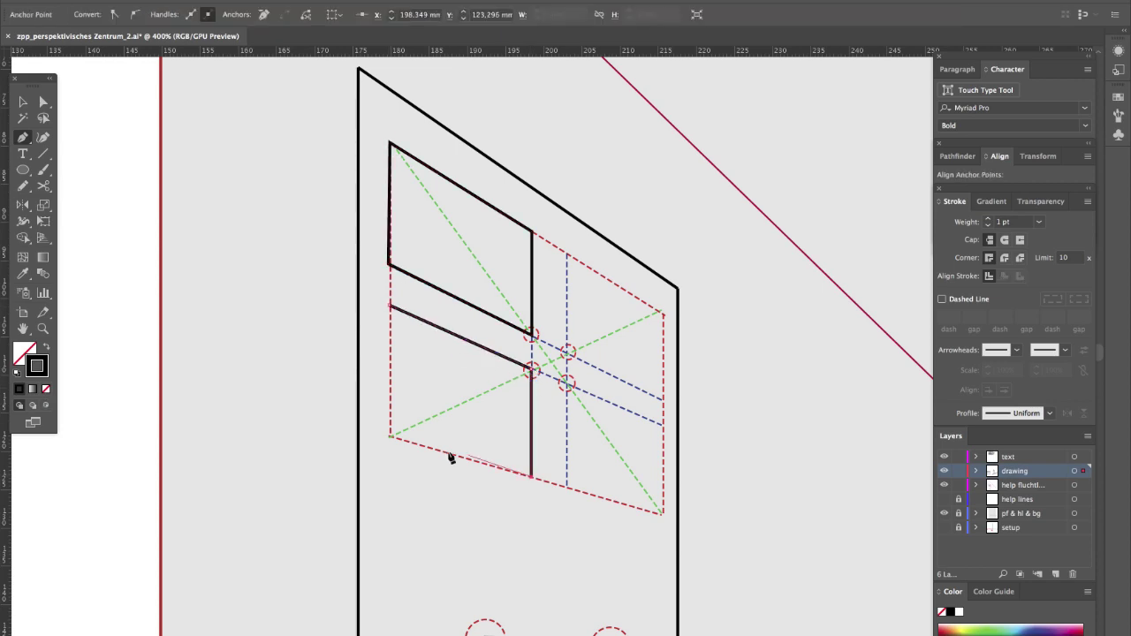
pyautogui.click(390, 436)
pyautogui.click(390, 308)
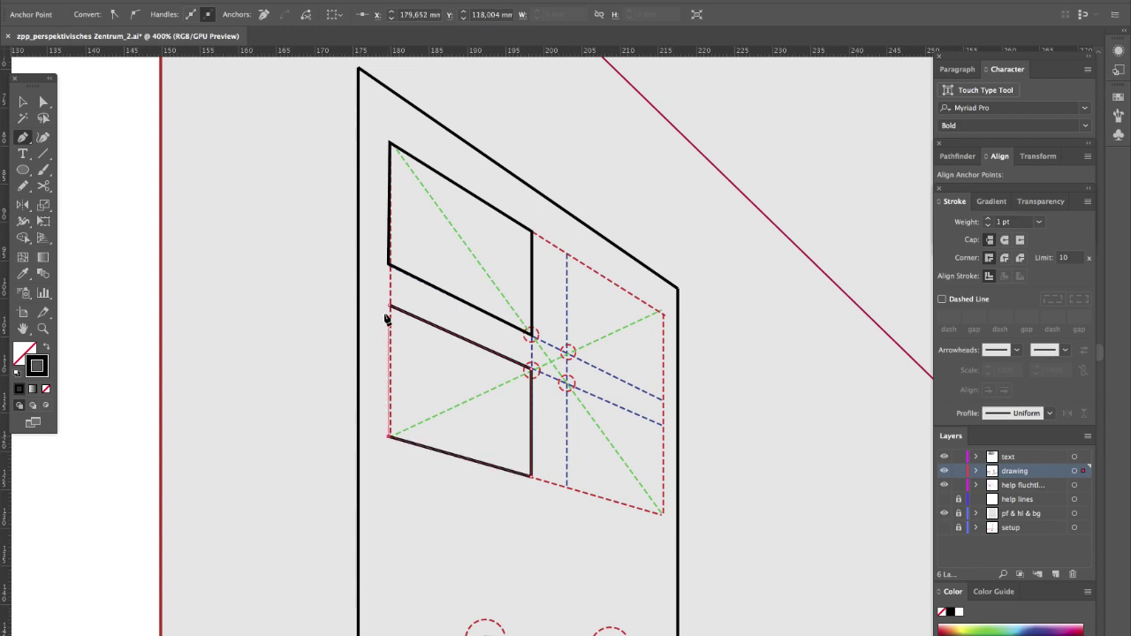
# Draw the upper-right perspective window as a closed black outline from the red dashed frame to the circled crossing of the upper guide.
pyautogui.click(566, 254)
pyautogui.click(663, 313)
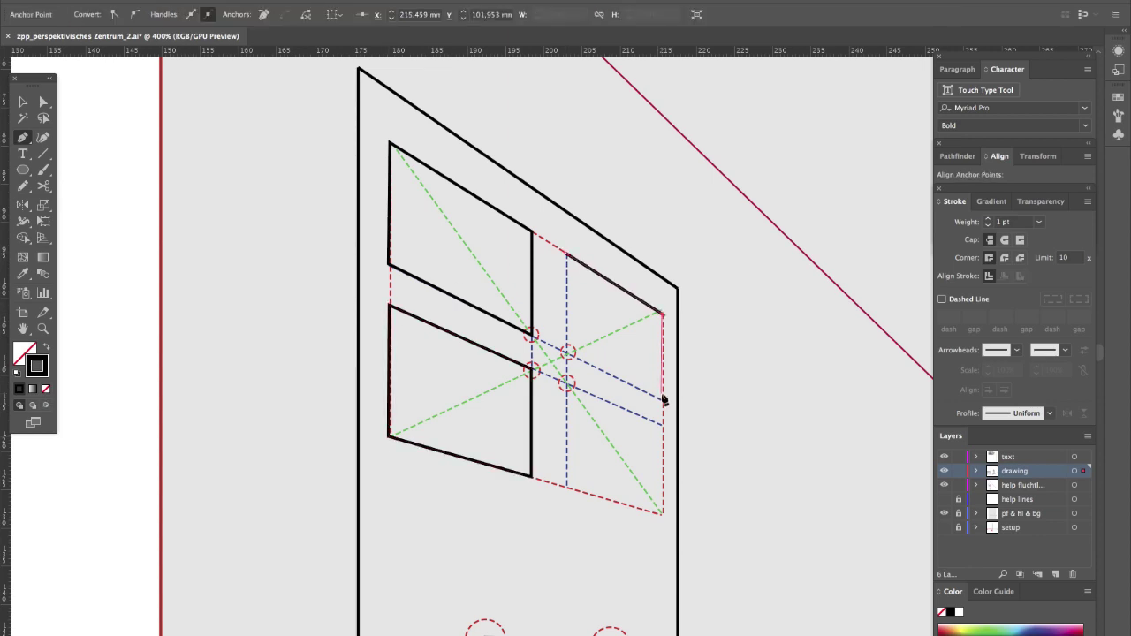
pyautogui.click(663, 399)
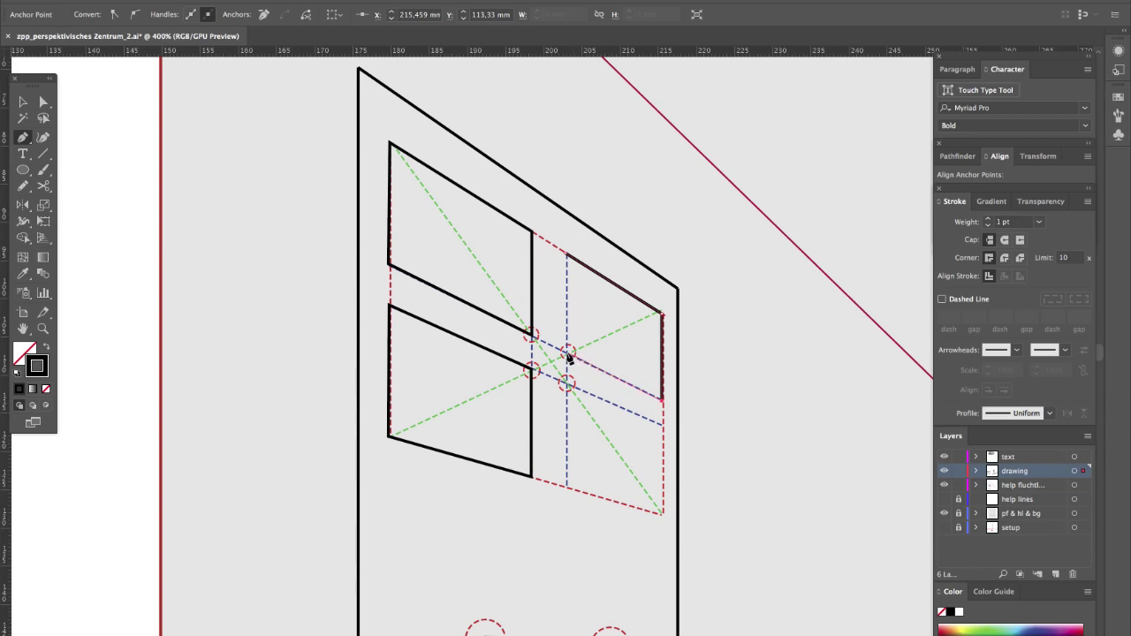
pyautogui.click(567, 354)
pyautogui.click(567, 254)
# Draw the lower-right perspective window as a closed black outline from its circled crossing to the frame's lower-right corner.
pyautogui.click(568, 384)
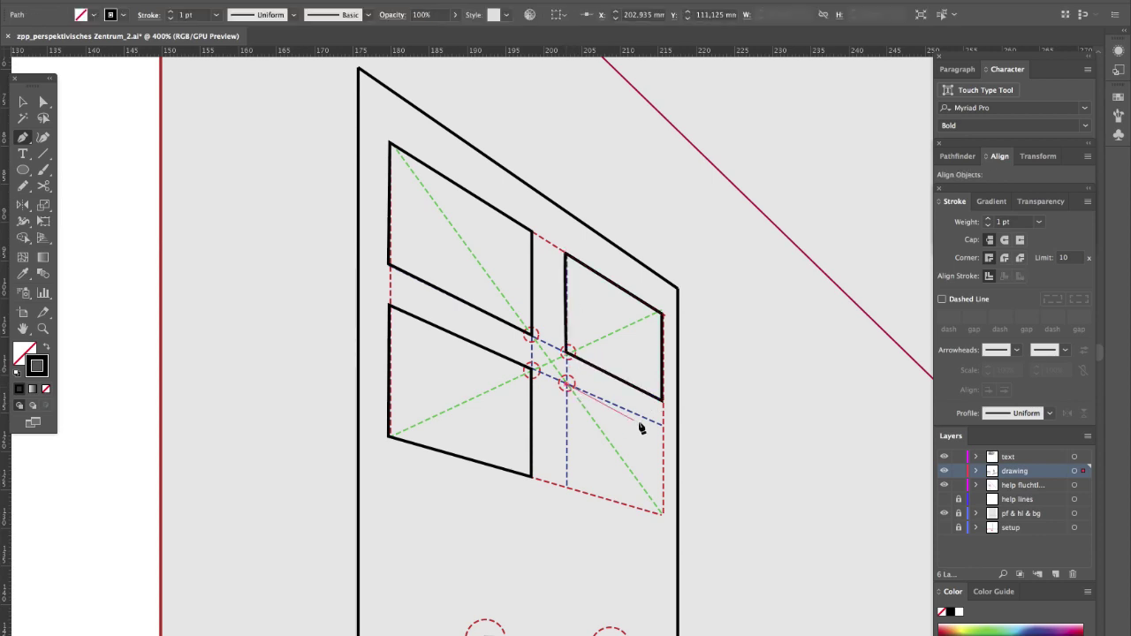
pyautogui.click(663, 427)
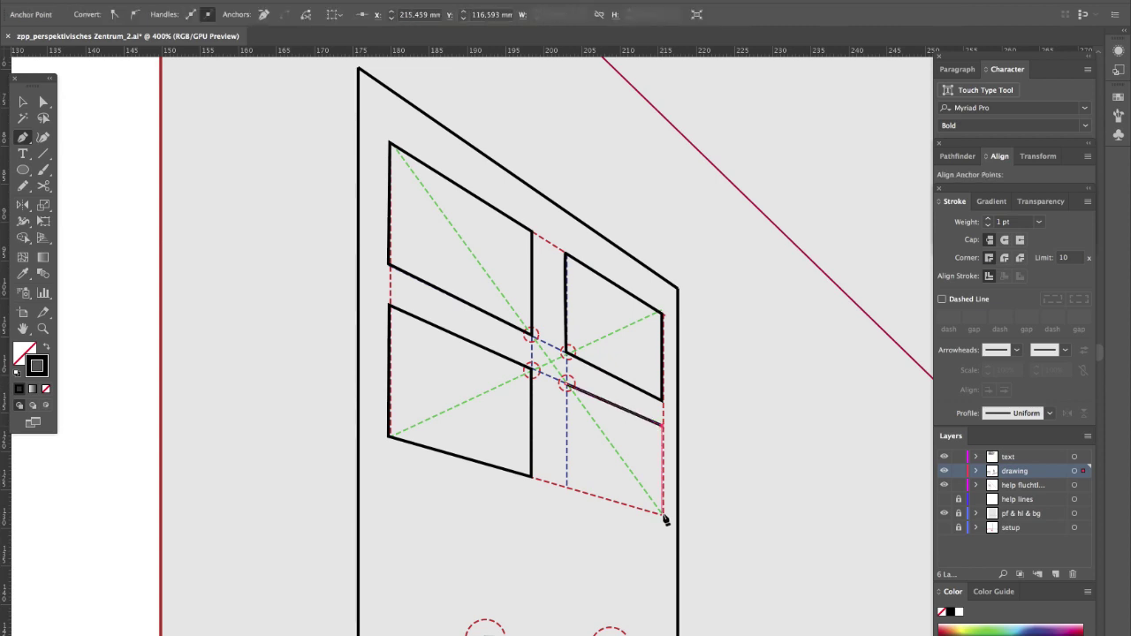
pyautogui.click(664, 513)
pyautogui.click(566, 486)
pyautogui.click(566, 385)
# Delete the perspective window's dashed construction lines and crossing circles, and the red circle at the perspective door's upper-left corner.
pyautogui.press('z')
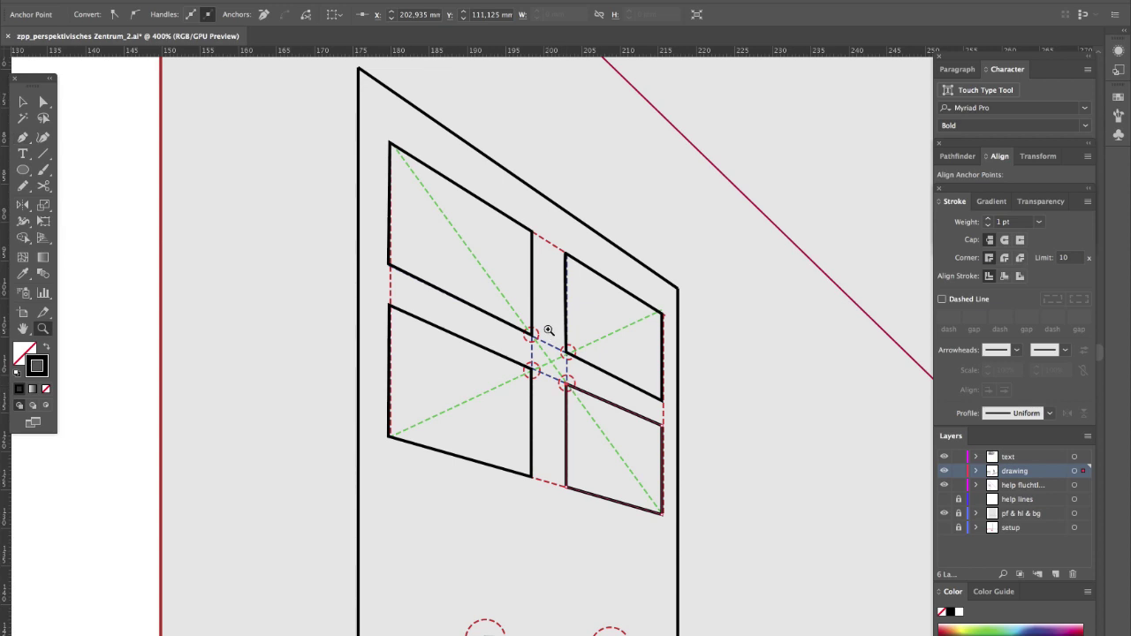
pyautogui.keyDown('alt'); pyautogui.click(546, 328); pyautogui.keyUp('alt')
pyautogui.keyDown('alt'); pyautogui.click(548, 329); pyautogui.keyUp('alt')
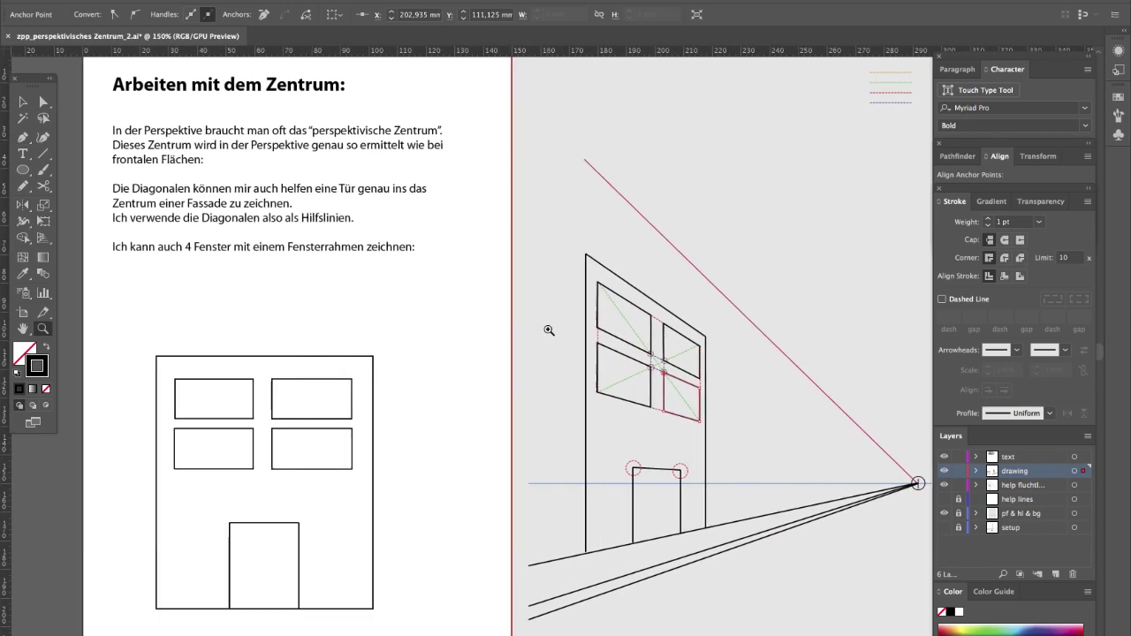
pyautogui.press('v')
pyautogui.click(512, 382)
pyautogui.click(628, 473)
pyautogui.press('Delete')
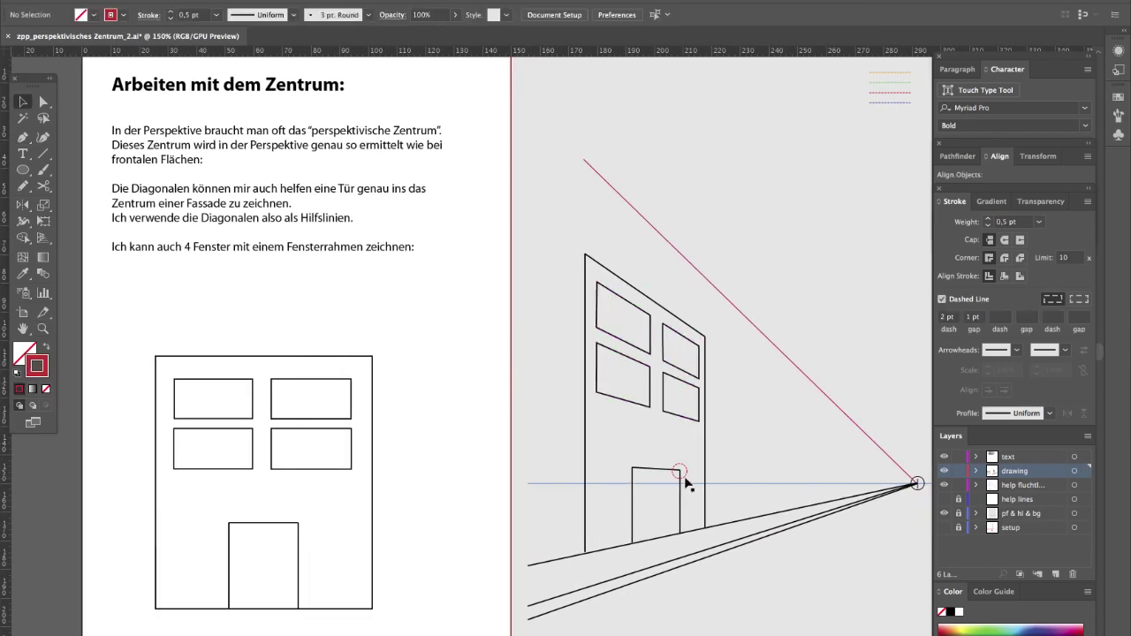